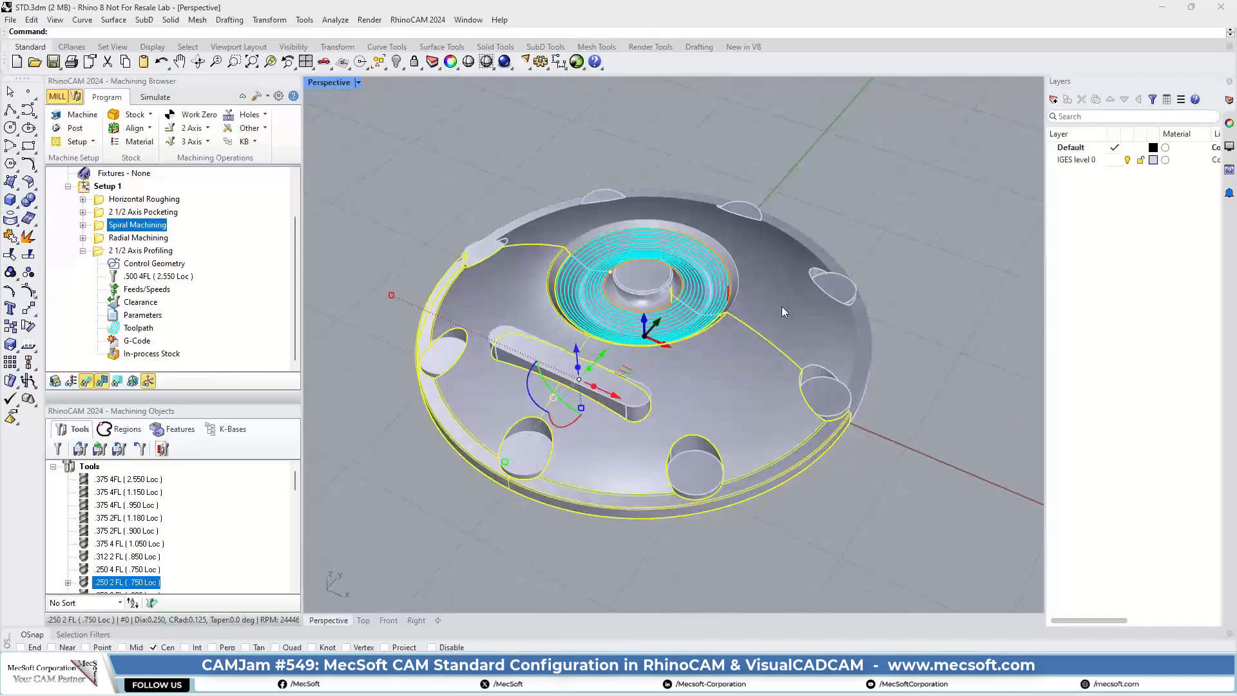
Step: Clear the surface selection and compare the Spiral Machining and Radial Machining toolpaths in the central recess
{"action": "left_click", "coordinate": [782, 306]}
{"action": "left_click", "coordinate": [748, 363]}
{"action": "left_click", "coordinate": [895, 175]}
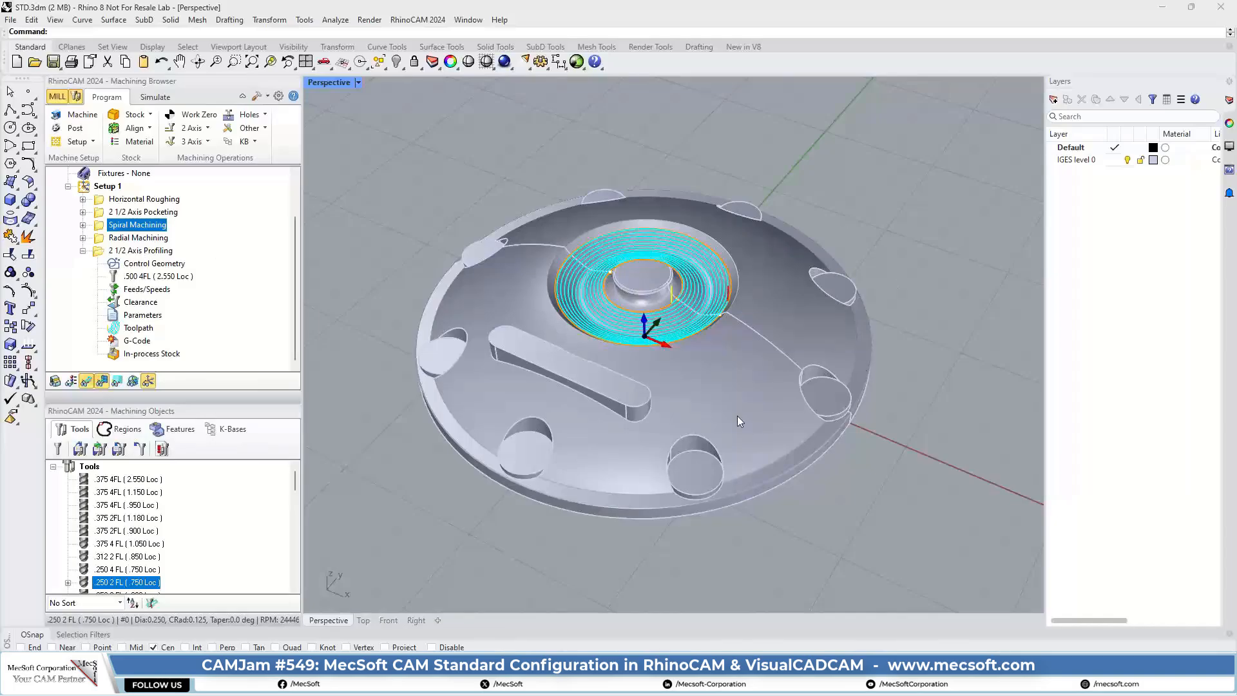
{"action": "scroll", "coordinate": [659, 271], "scroll_direction": "up", "scroll_amount": 5}
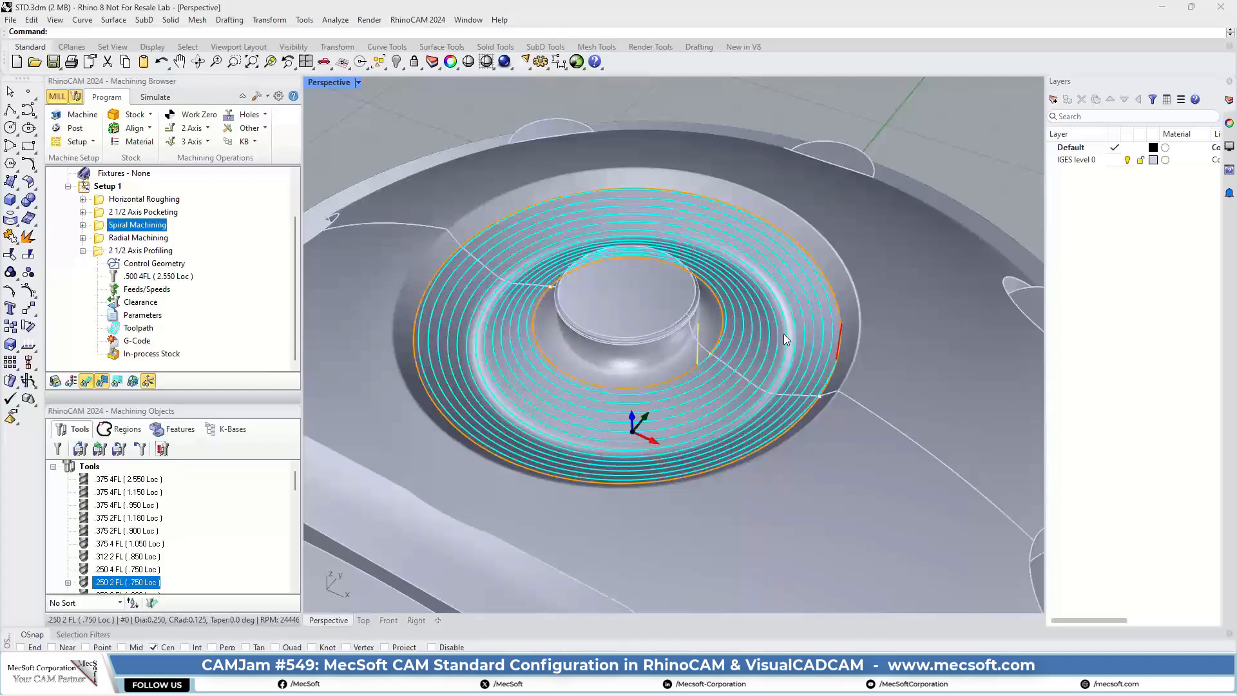
{"action": "left_click", "coordinate": [102, 239]}
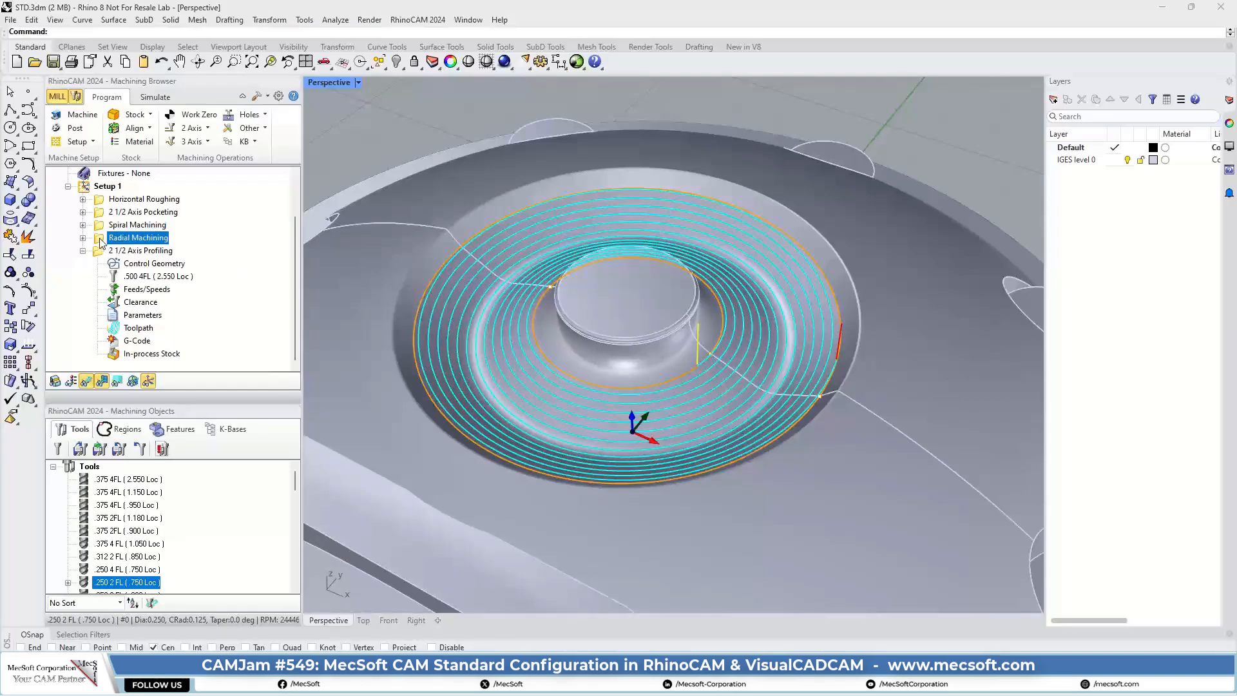
{"action": "mouse_move", "coordinate": [713, 316]}
{"action": "right_mouse_down"}
{"action": "mouse_move", "coordinate": [709, 333]}
{"action": "mouse_move", "coordinate": [709, 308]}
{"action": "right_mouse_up"}
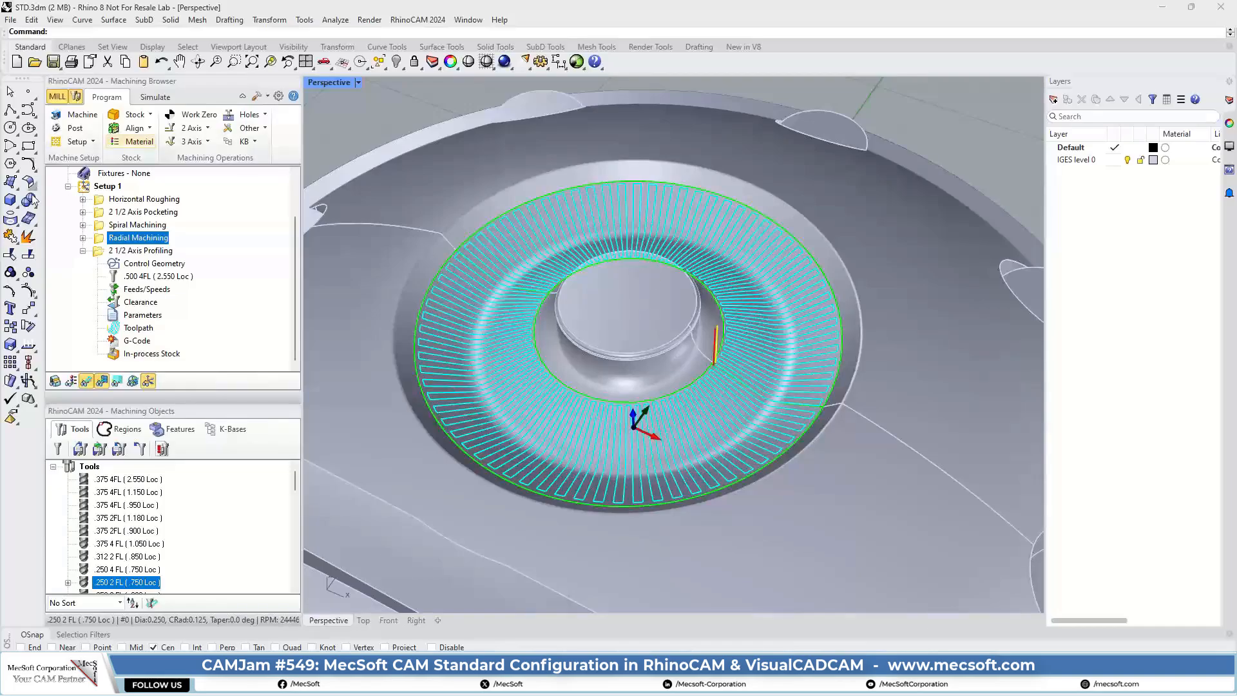
{"action": "left_click", "coordinate": [101, 224]}
{"action": "left_click", "coordinate": [103, 239]}
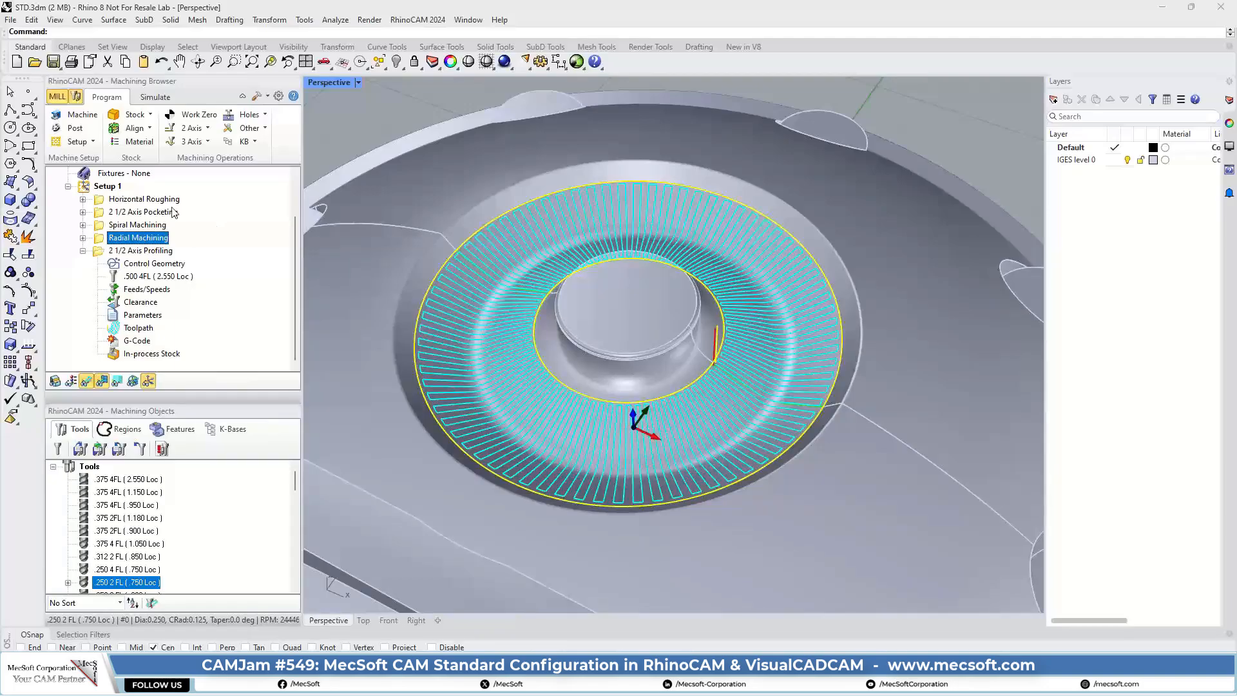
{"action": "scroll", "coordinate": [588, 245], "scroll_direction": "down", "scroll_amount": 4}
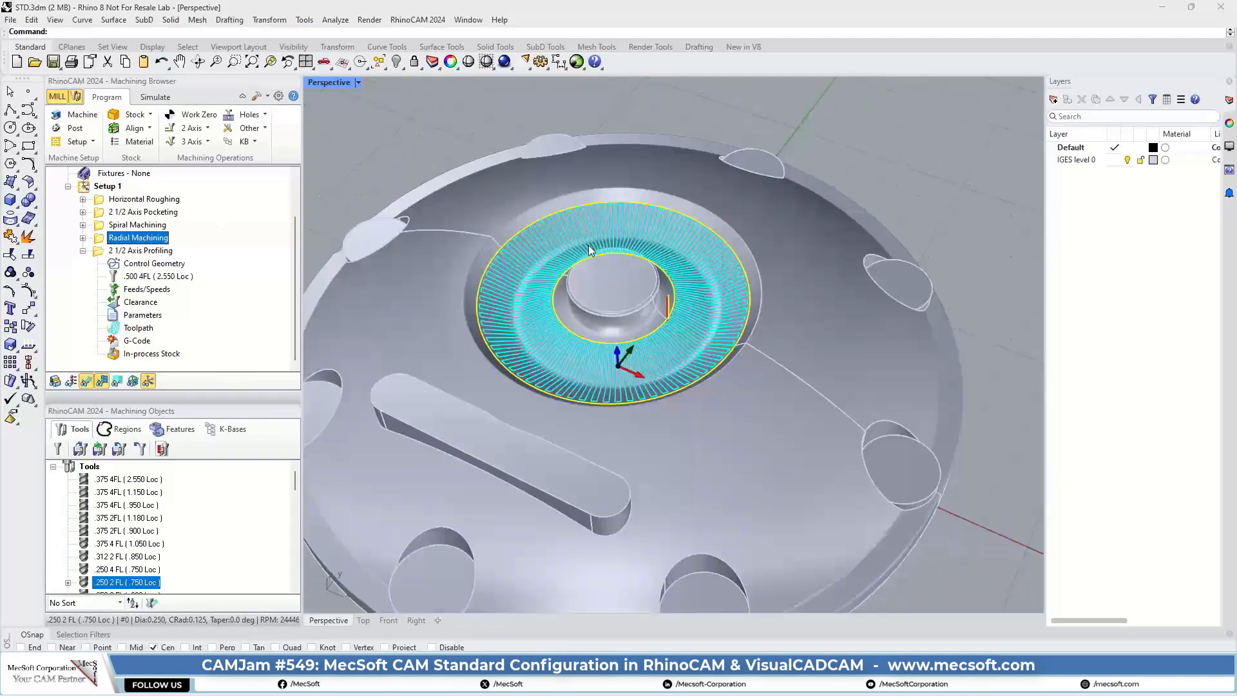
Step: Review the toolpaths of the Horizontal Roughing, 2 1/2 Axis Pocketing and 2 1/2 Axis Profiling operations on the part
{"action": "left_click", "coordinate": [103, 199]}
{"action": "right_click_drag", "start_coordinate": [691, 316], "coordinate": [662, 251]}
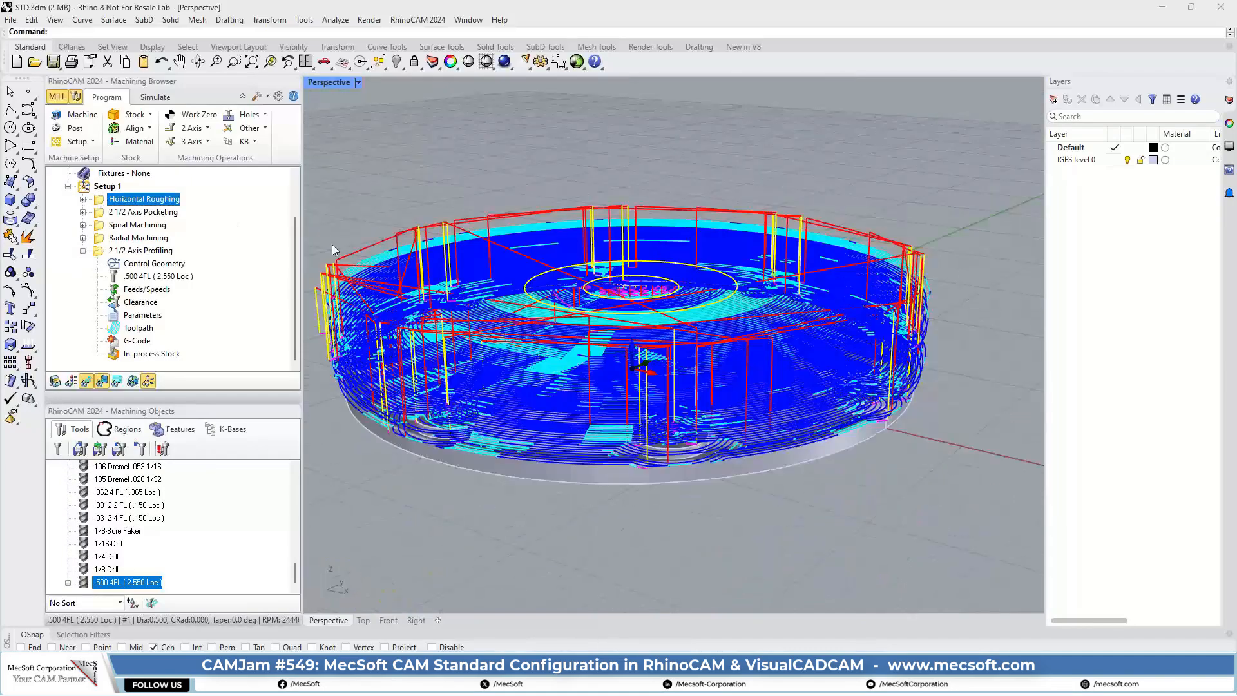
{"action": "left_click", "coordinate": [97, 214]}
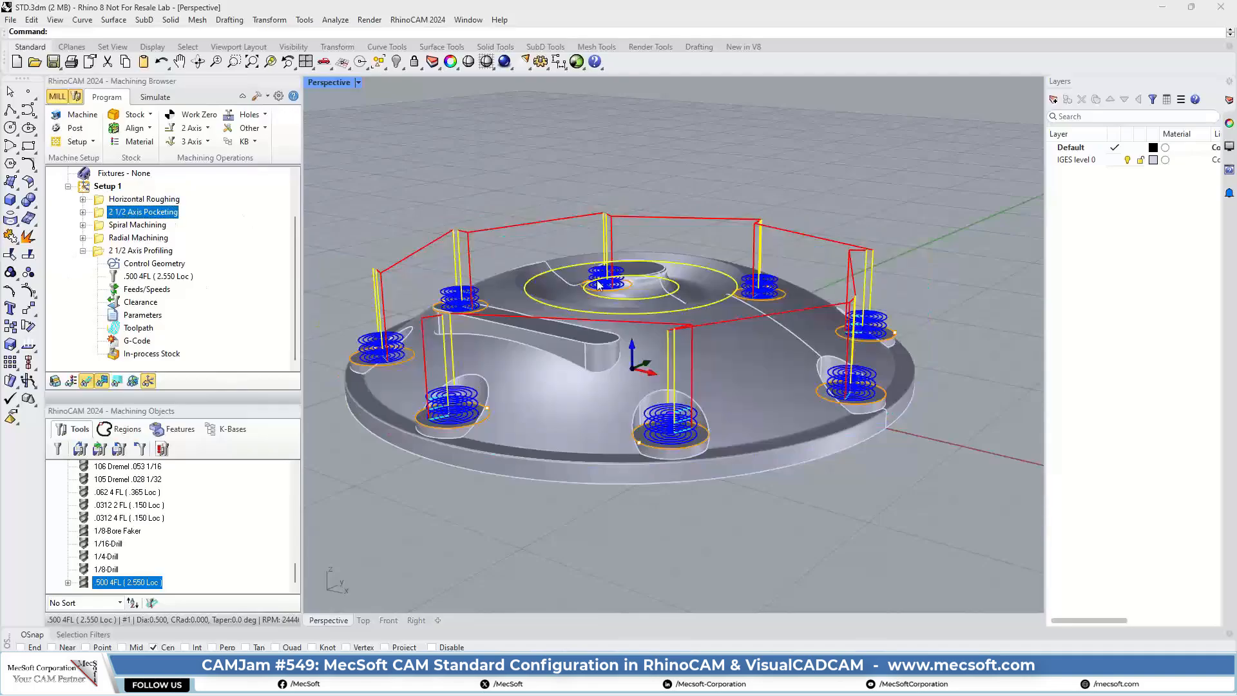
{"action": "right_click_drag", "start_coordinate": [683, 248], "coordinate": [681, 276]}
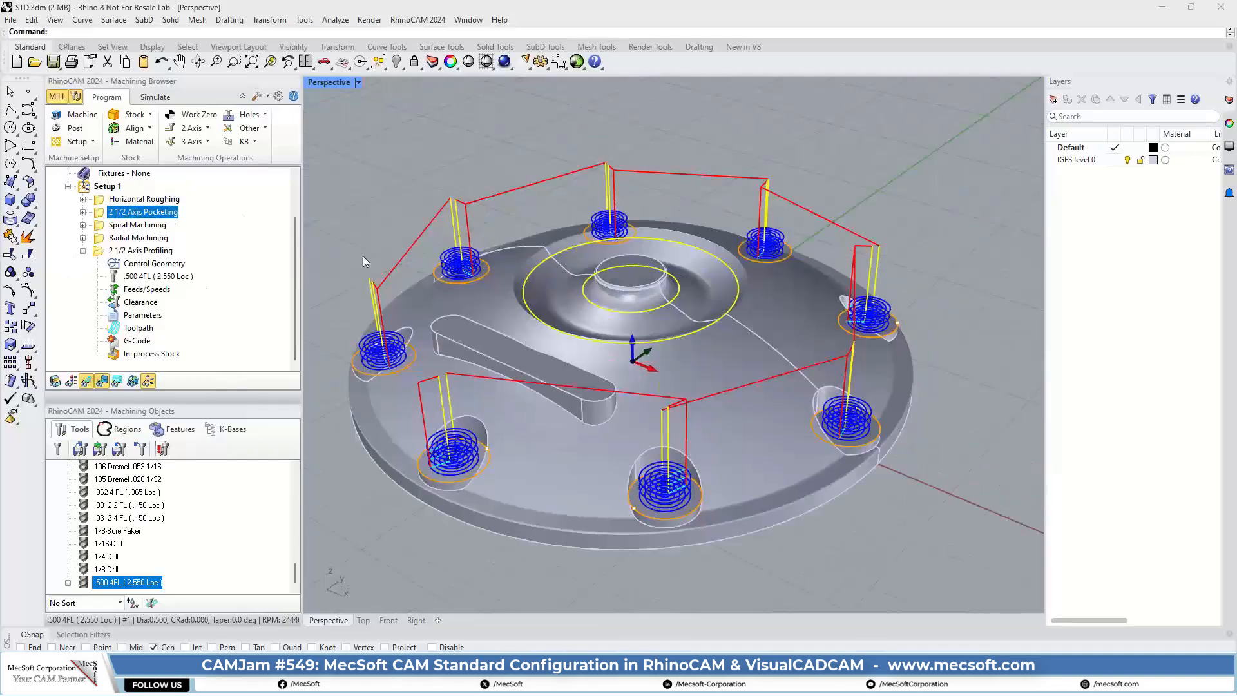
{"action": "left_click", "coordinate": [100, 237]}
{"action": "left_click", "coordinate": [101, 251]}
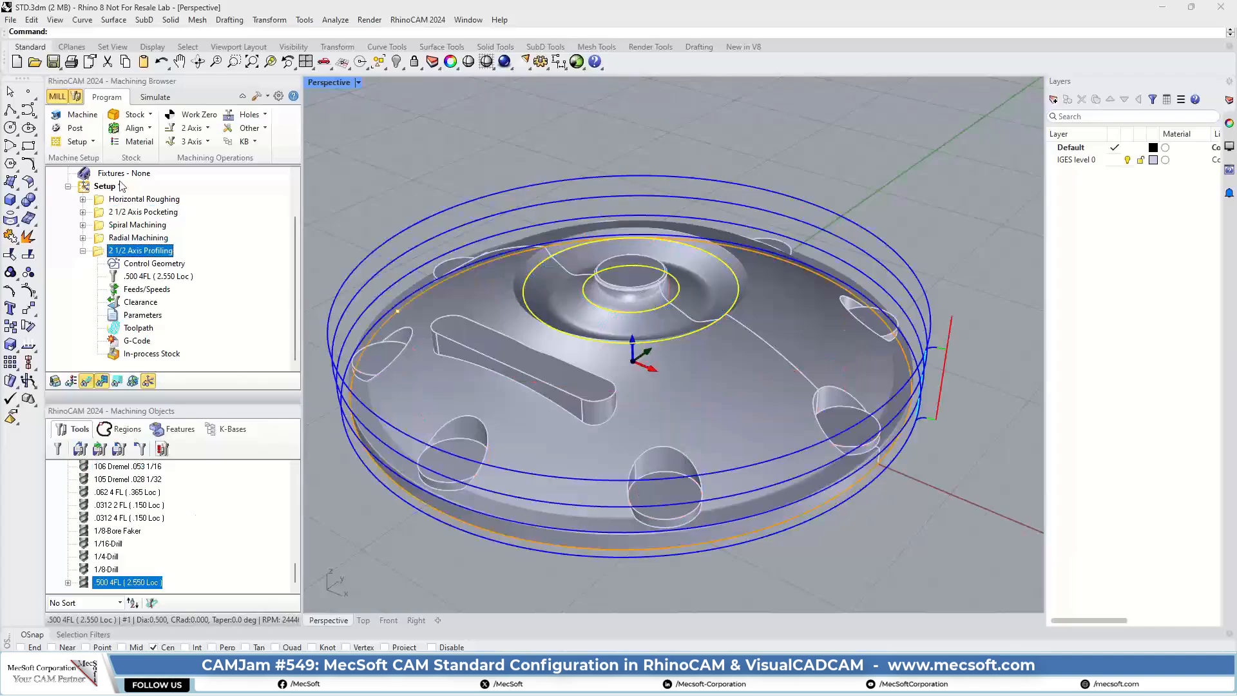
Step: Run the material removal simulation of all operations in Setup 1
{"action": "left_click", "coordinate": [156, 96]}
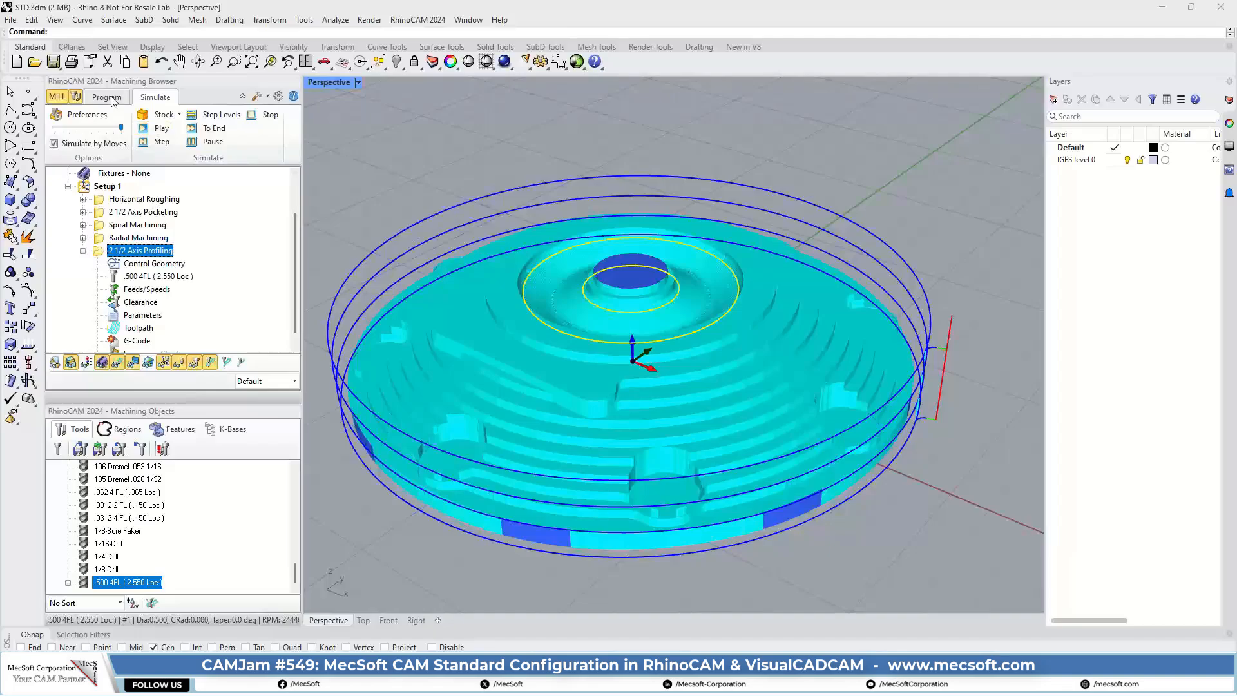
{"action": "left_click", "coordinate": [451, 163]}
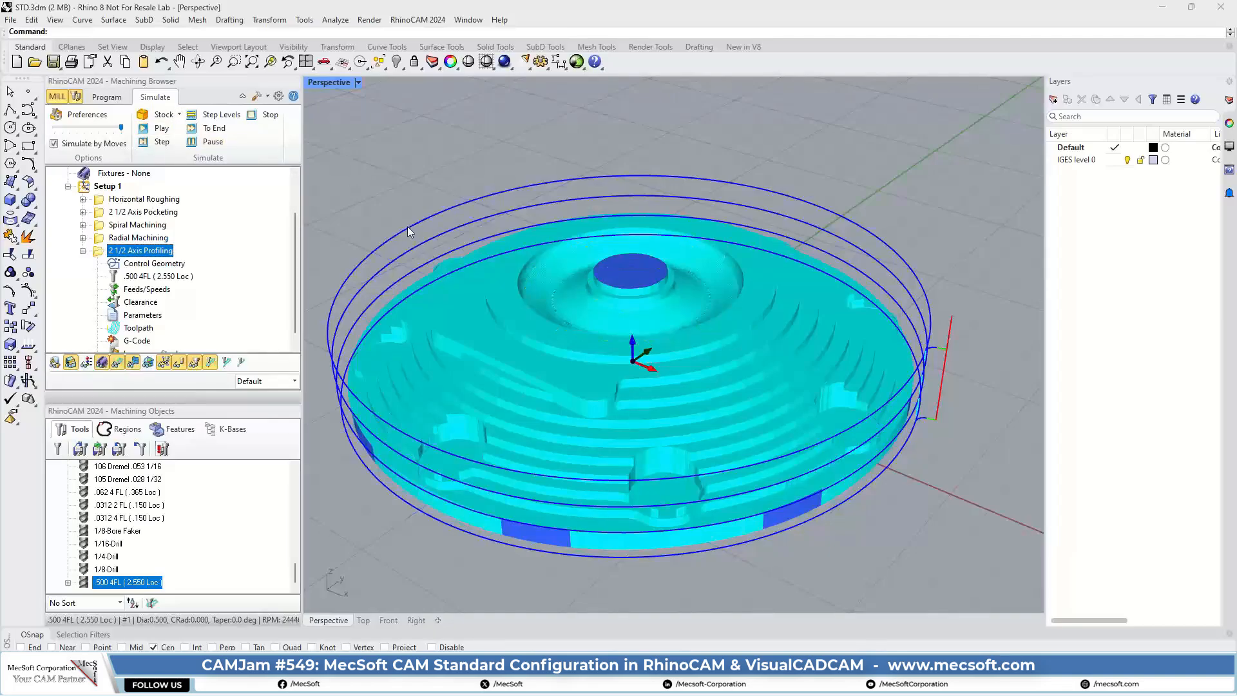
{"action": "left_click", "coordinate": [80, 188]}
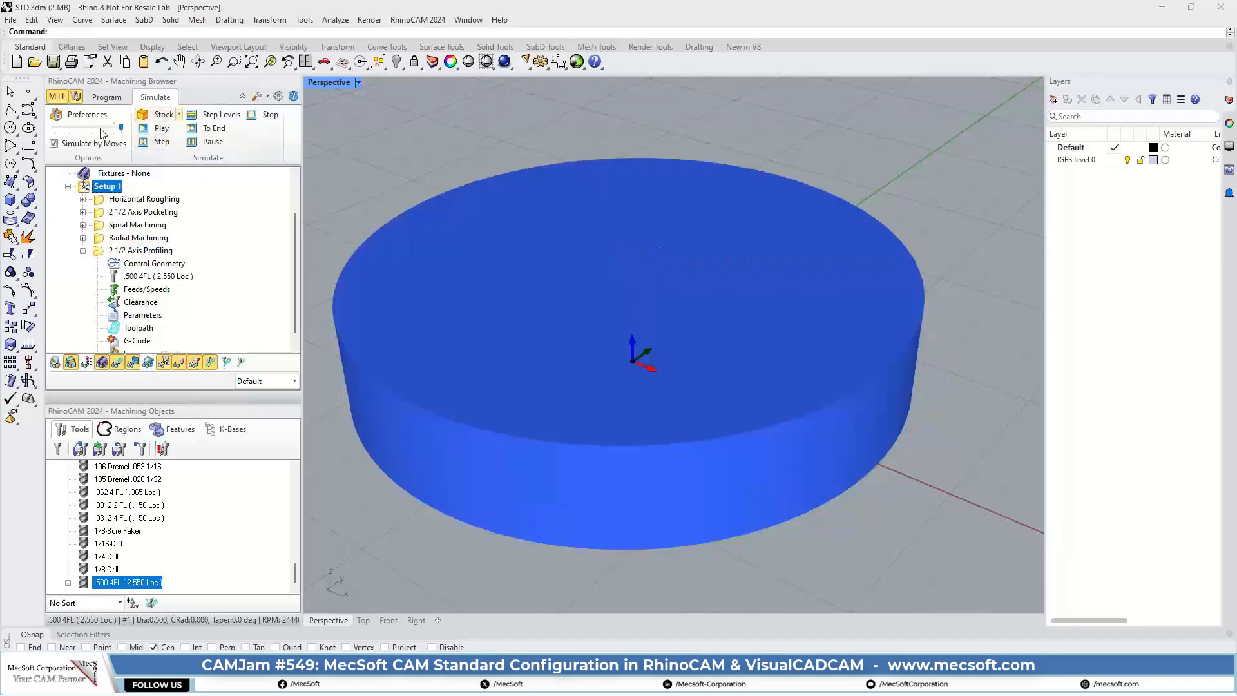
{"action": "left_click", "coordinate": [162, 129]}
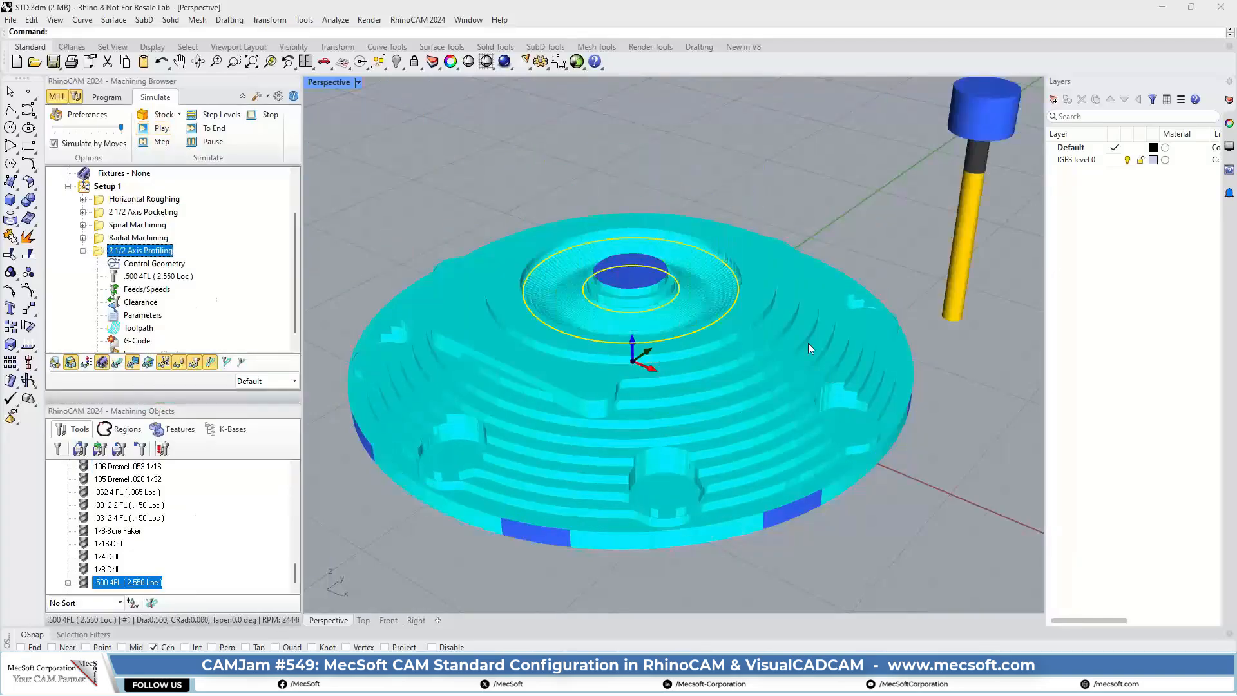
Step: Examine the simulated surface finish left by the spiral and radial passes in the recess around the central hub
{"action": "right_click_drag", "start_coordinate": [808, 343], "coordinate": [791, 370]}
{"action": "scroll", "coordinate": [722, 270], "scroll_direction": "up", "scroll_amount": 6}
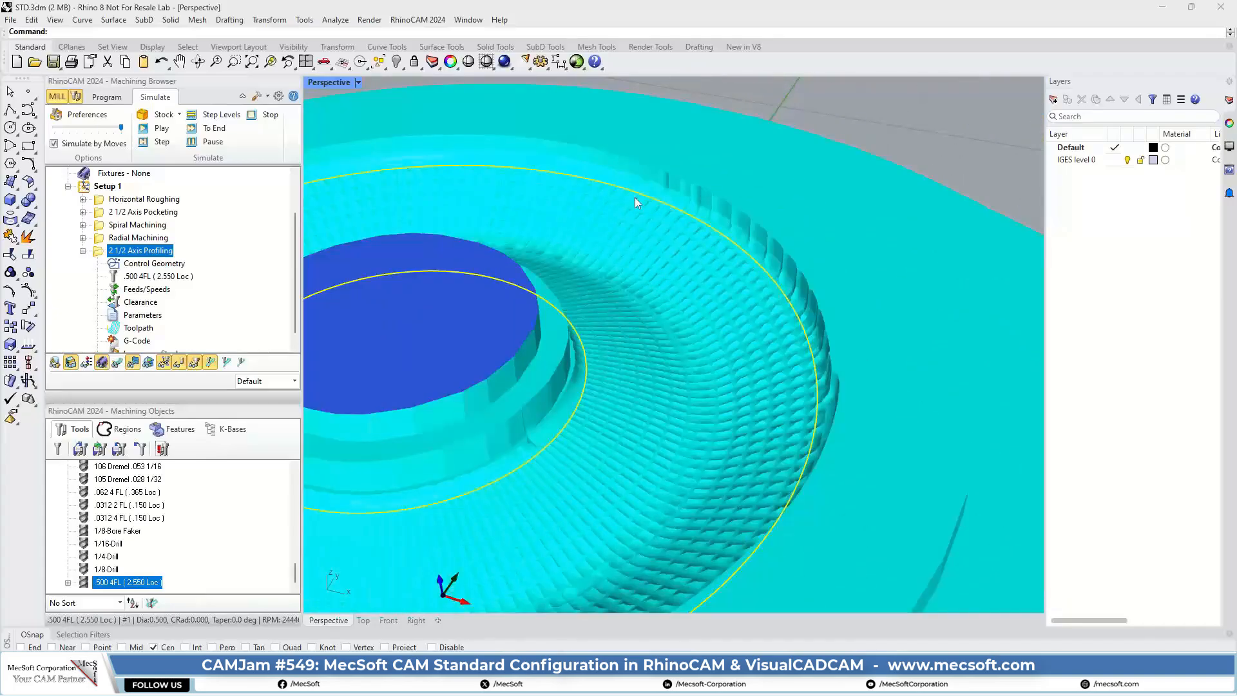
{"action": "scroll", "coordinate": [798, 241], "scroll_direction": "down", "scroll_amount": 5}
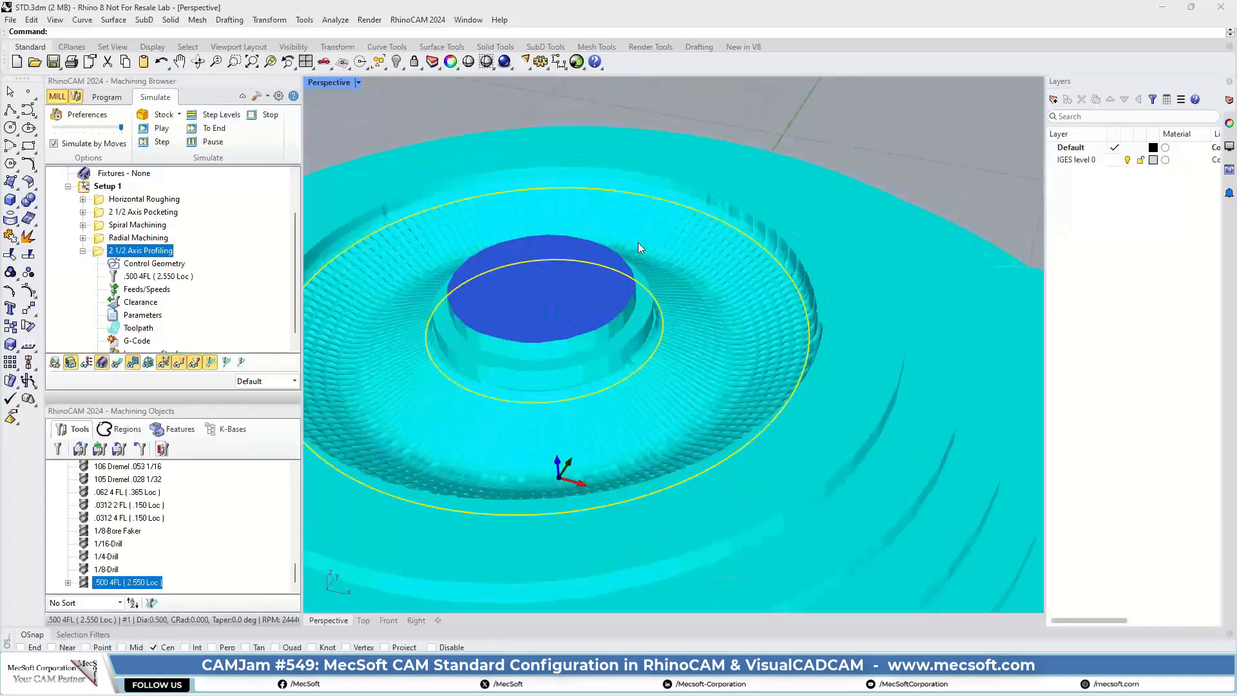
{"action": "scroll", "coordinate": [432, 237], "scroll_direction": "up", "scroll_amount": 3}
{"action": "scroll", "coordinate": [916, 256], "scroll_direction": "down", "scroll_amount": 4}
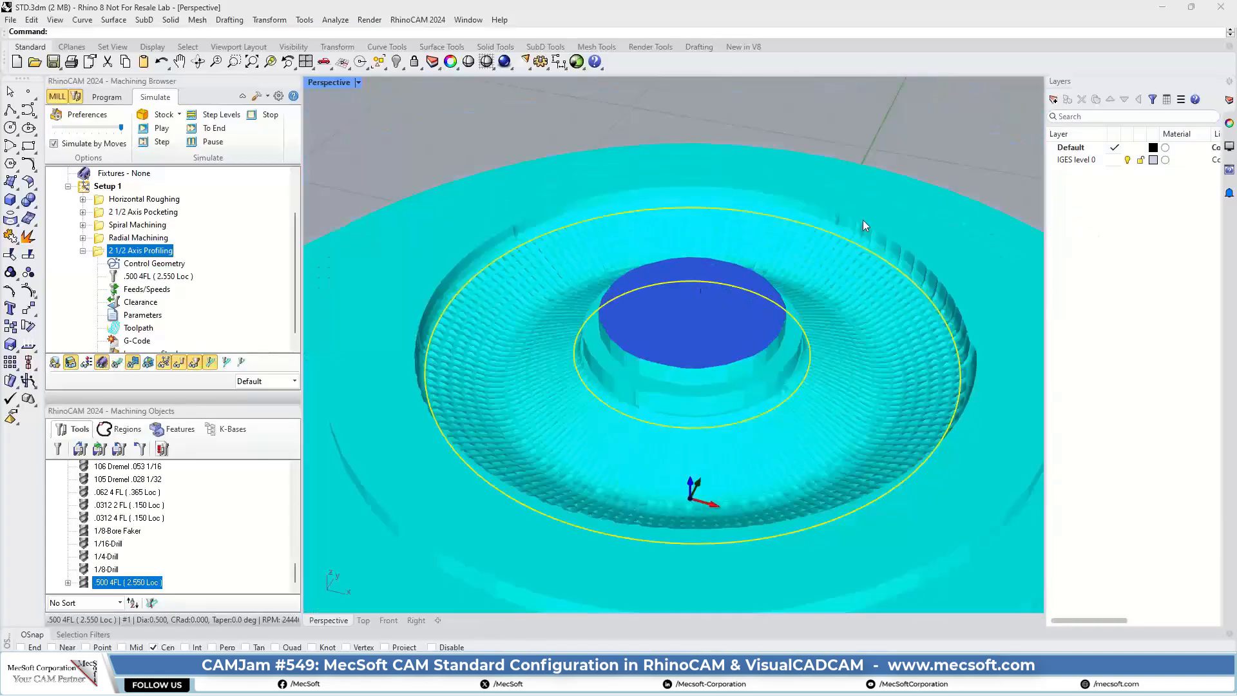
{"action": "scroll", "coordinate": [918, 293], "scroll_direction": "up", "scroll_amount": 4}
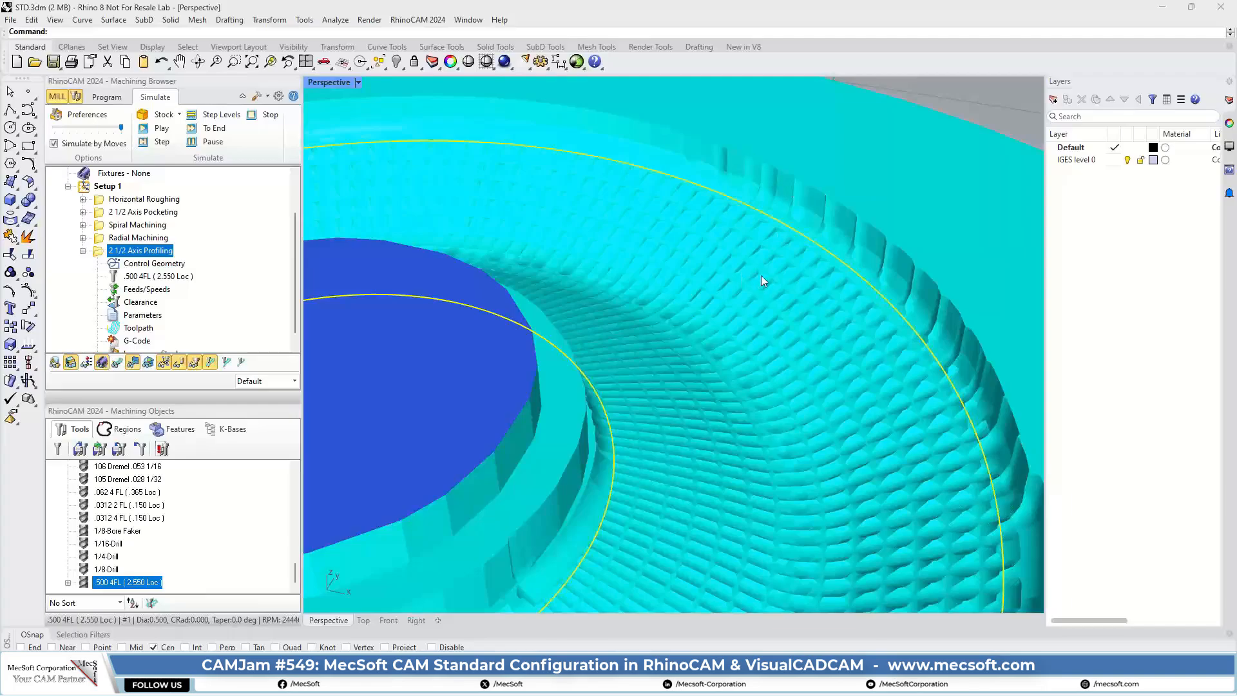
{"action": "scroll", "coordinate": [802, 292], "scroll_direction": "down", "scroll_amount": 2}
{"action": "scroll", "coordinate": [793, 292], "scroll_direction": "down", "scroll_amount": 3}
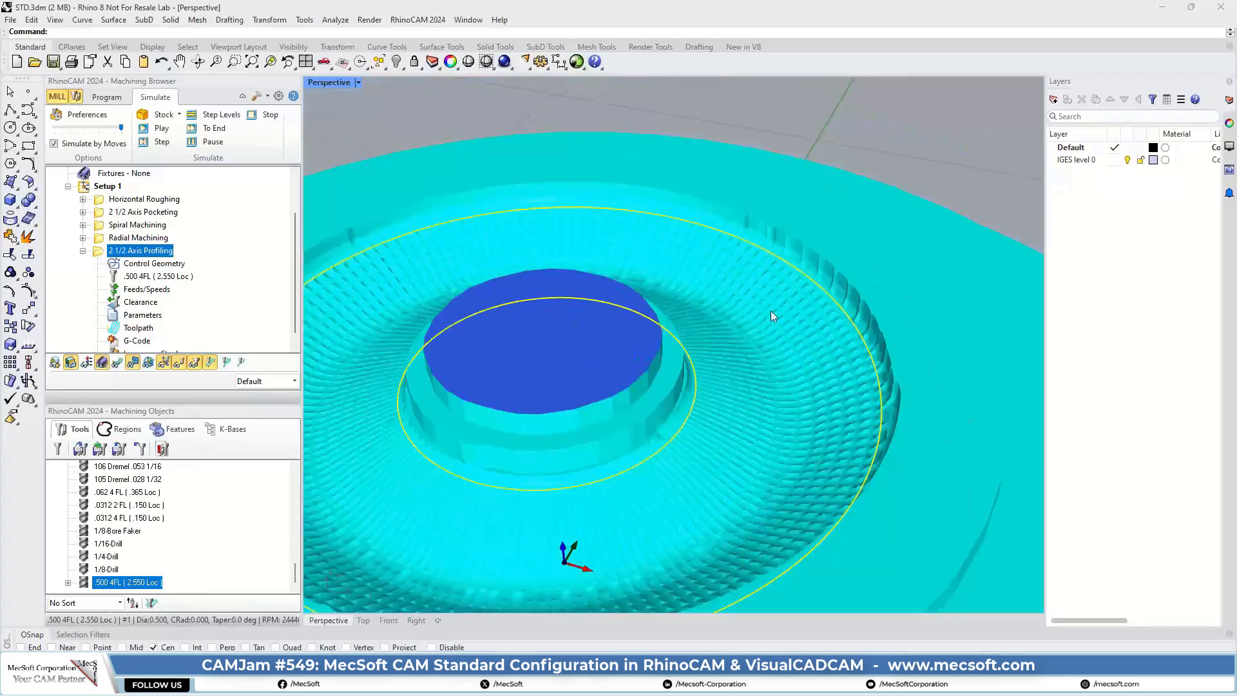
{"action": "scroll", "coordinate": [729, 243], "scroll_direction": "down", "scroll_amount": 4}
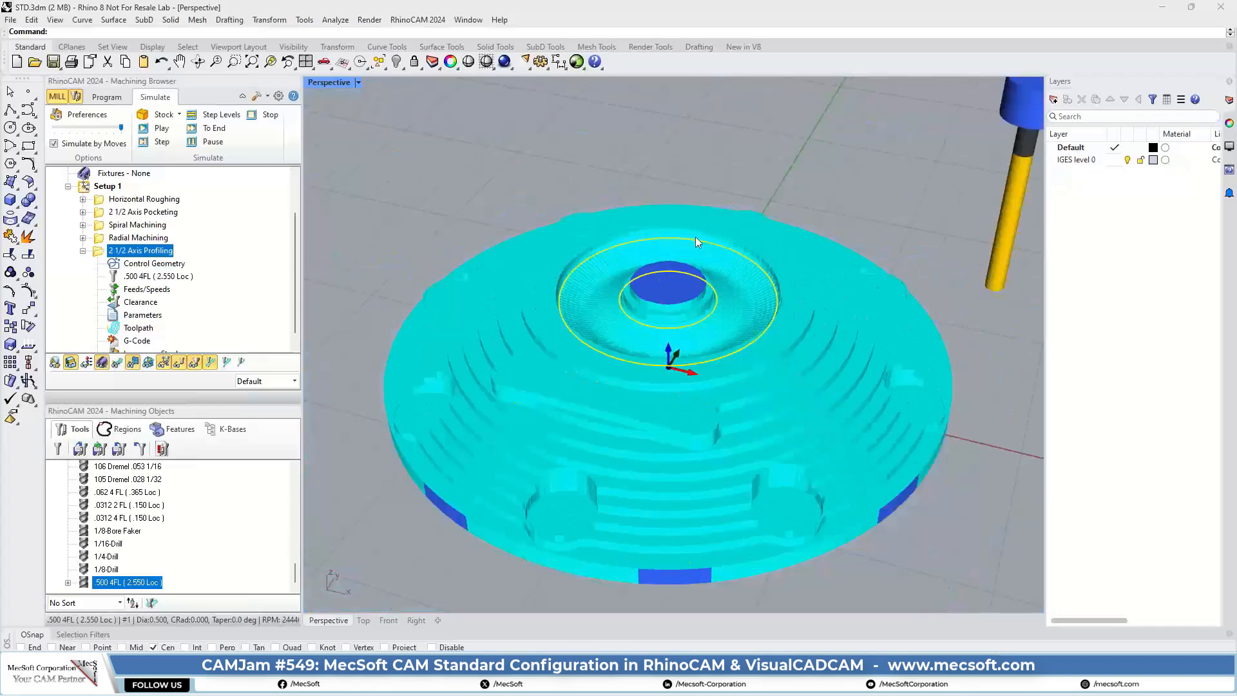
{"action": "left_click", "coordinate": [822, 170]}
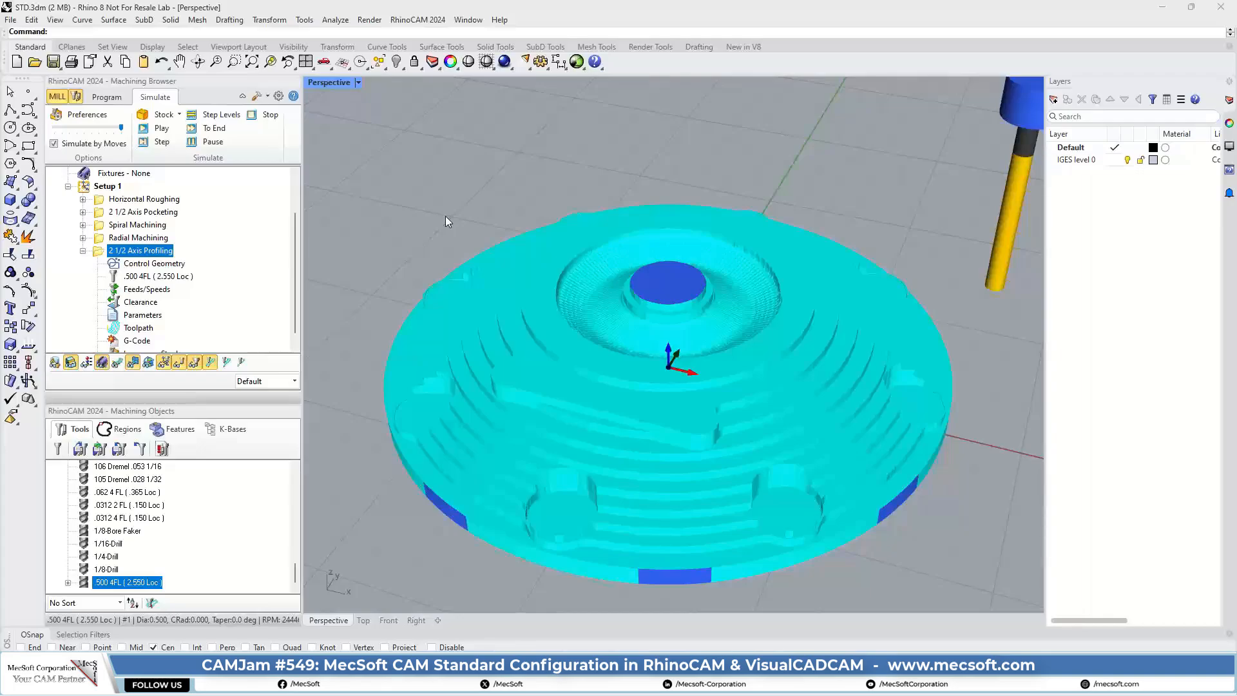
Step: Change the Radial Machining stepover as a percentage of tool diameter and regenerate its toolpath
{"action": "left_click", "coordinate": [105, 238]}
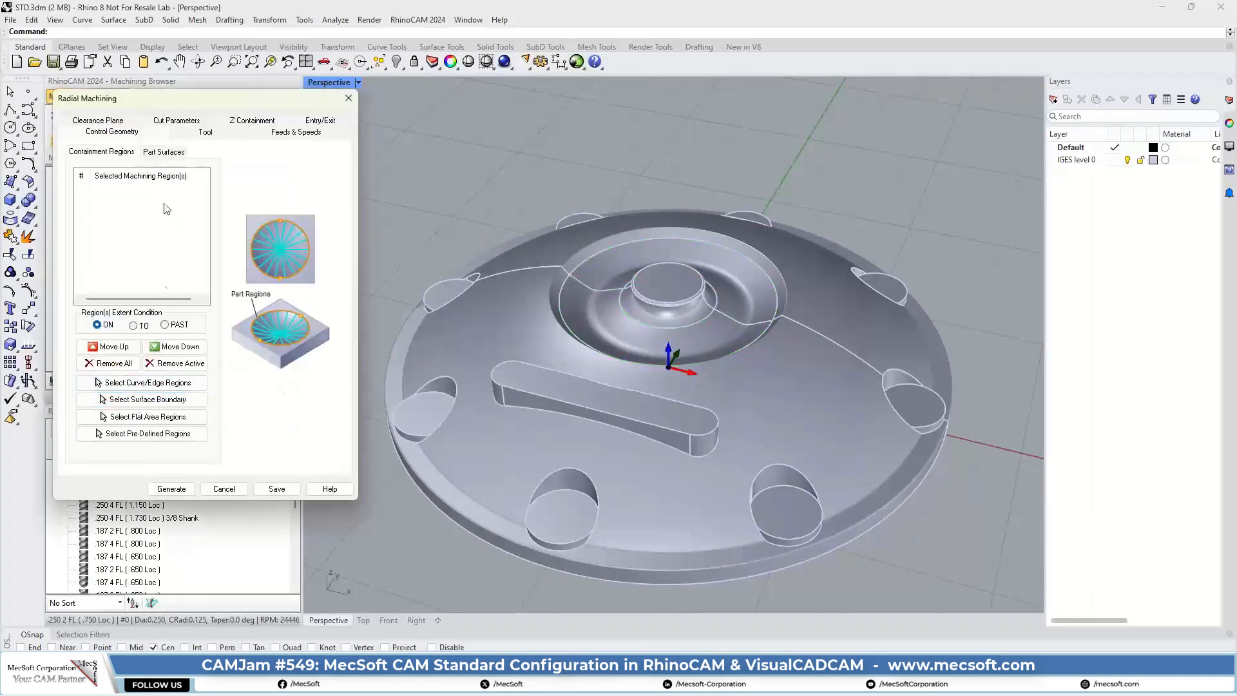
{"action": "left_click", "coordinate": [177, 123]}
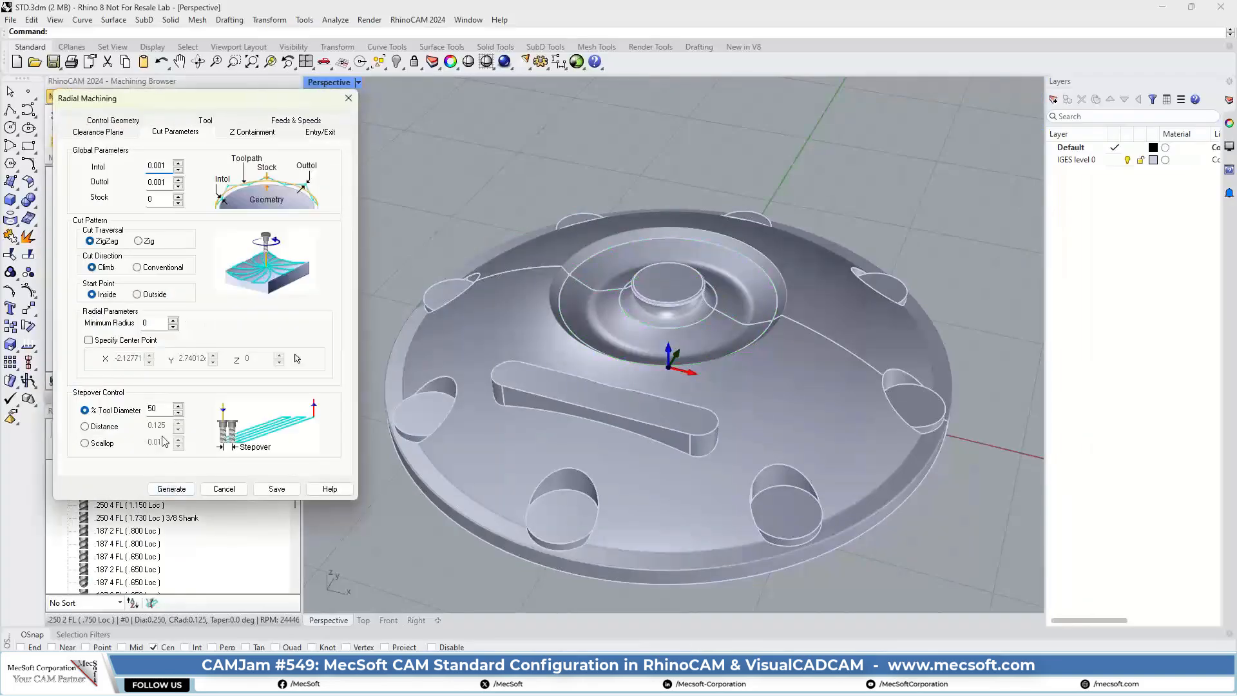
{"action": "double_click", "coordinate": [153, 409]}
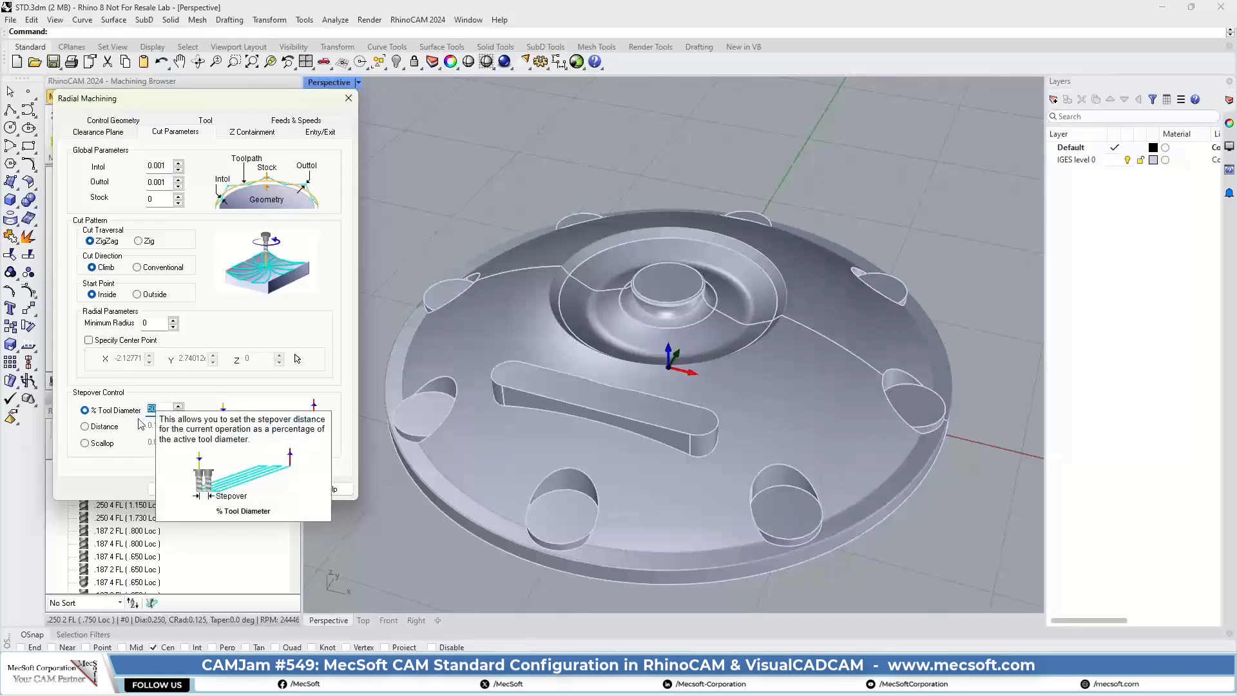
{"action": "left_click", "coordinate": [171, 489]}
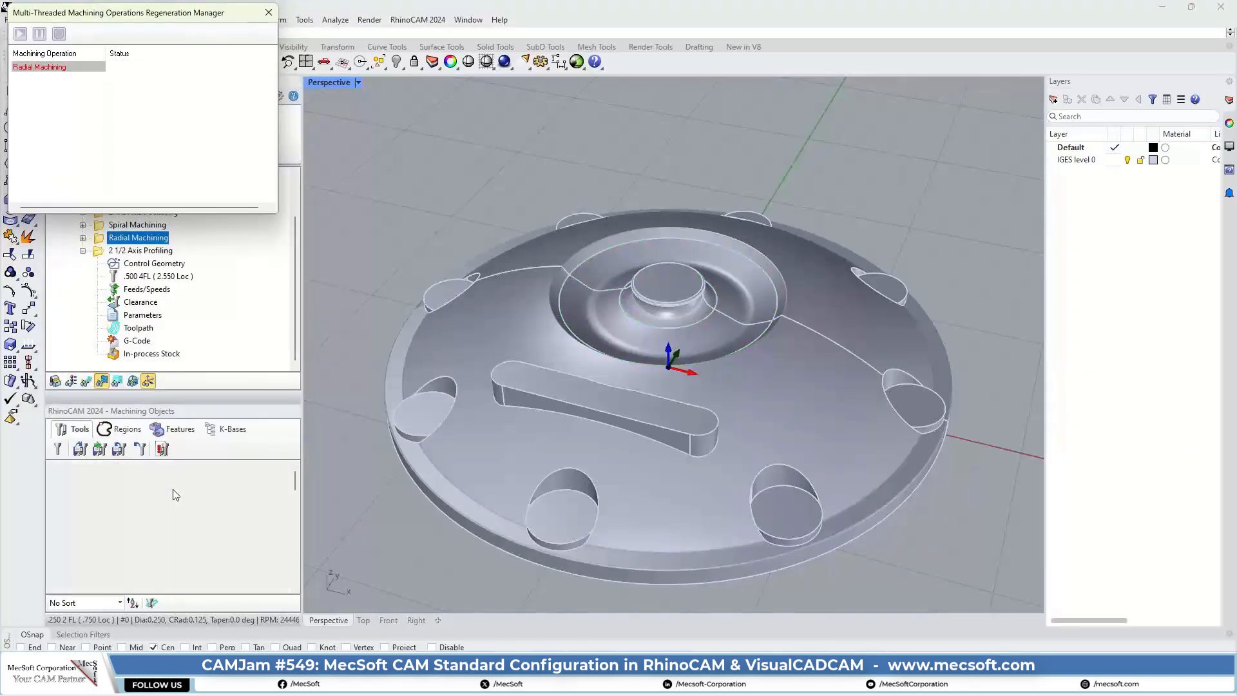
Step: Set the Spiral Machining stepover to 5% of the tool diameter and regenerate its toolpath
{"action": "left_click", "coordinate": [100, 226]}
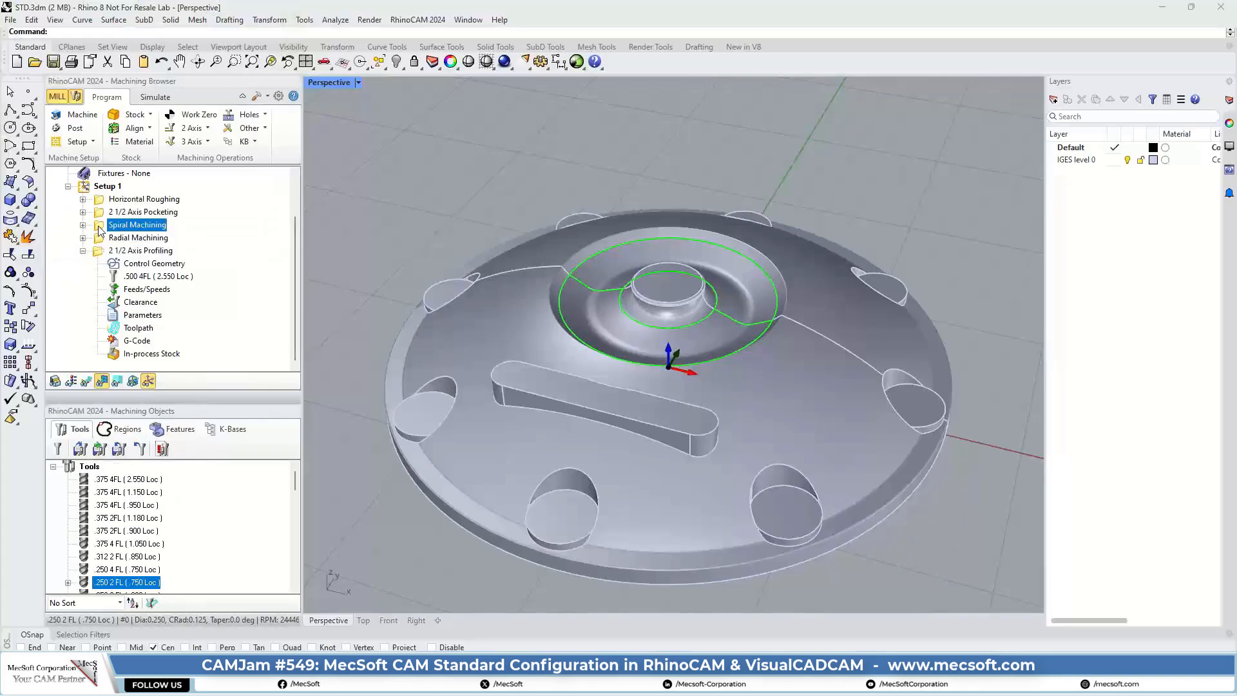
{"action": "double_click", "coordinate": [100, 225]}
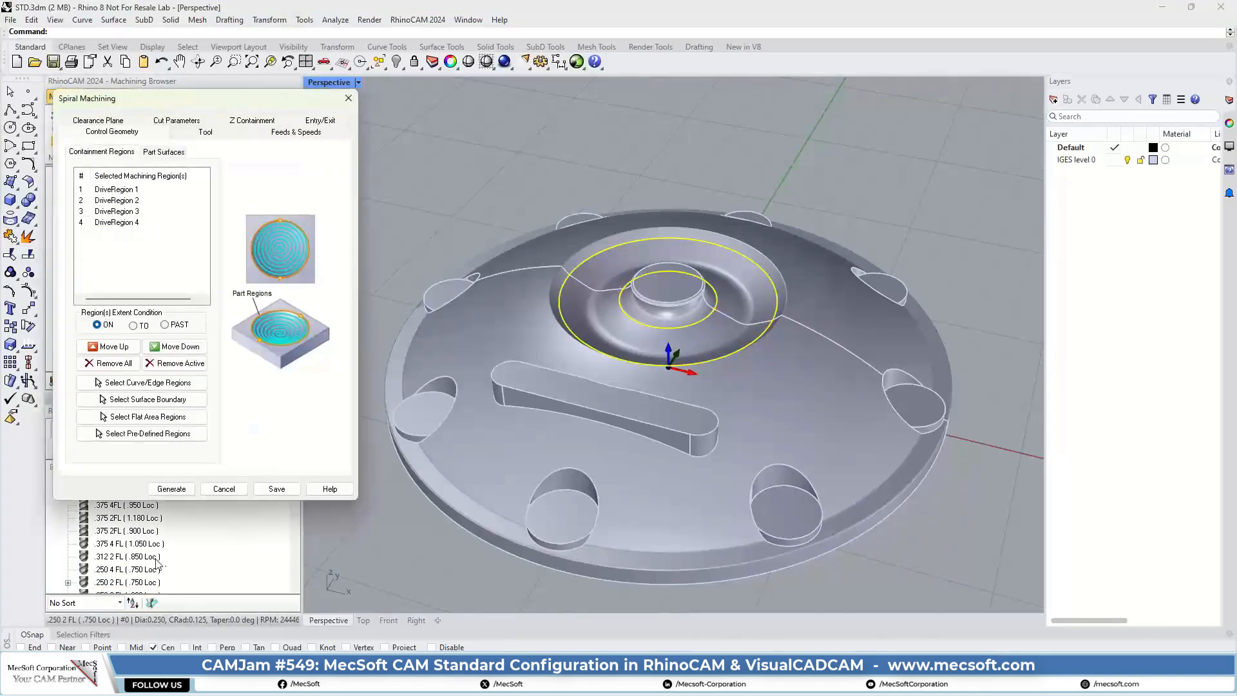
{"action": "left_click", "coordinate": [183, 131]}
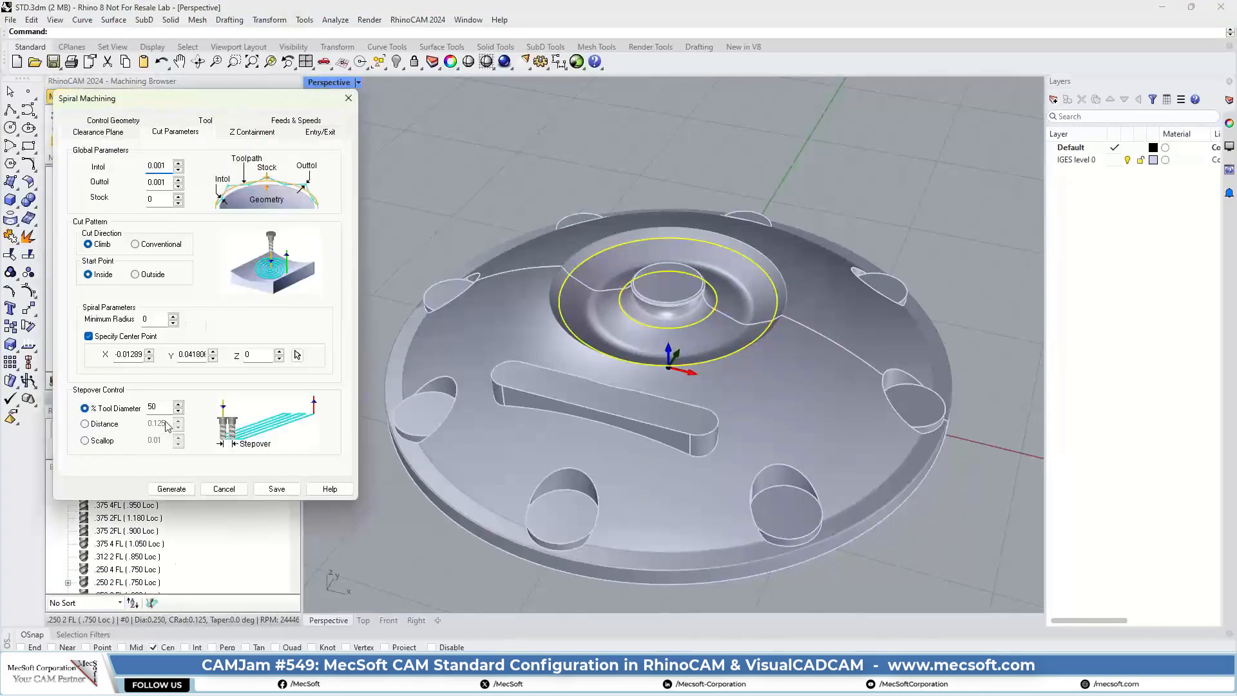
{"action": "double_click", "coordinate": [153, 406]}
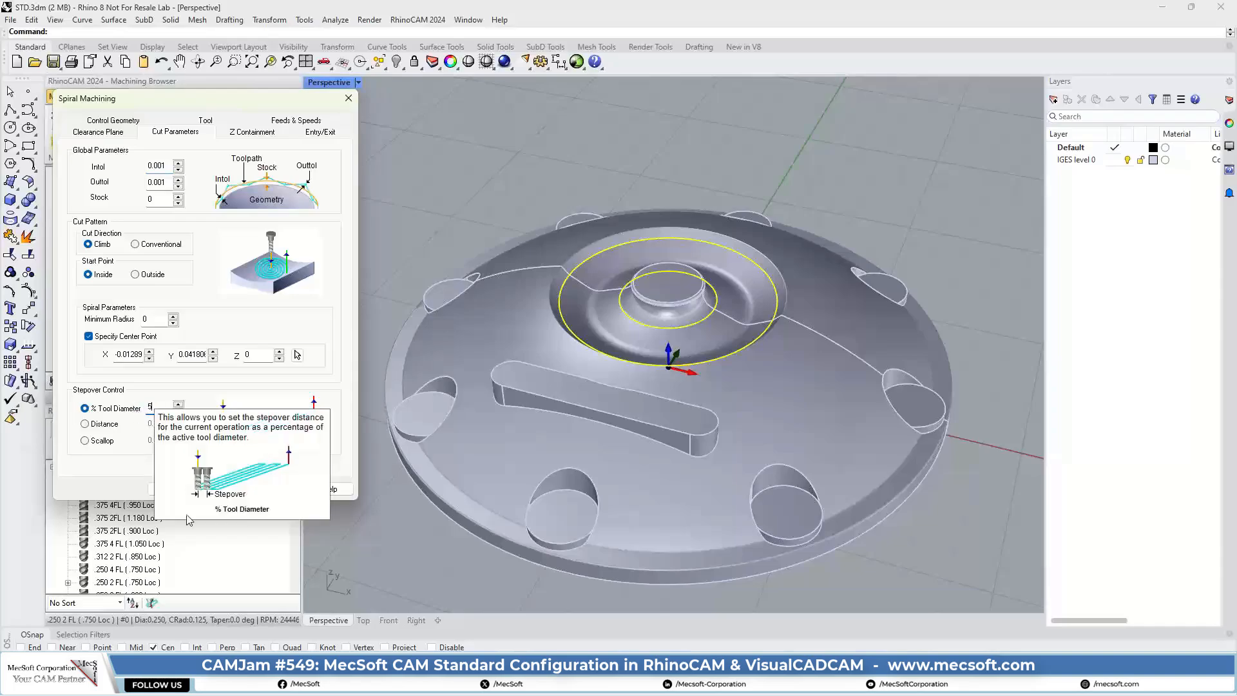
{"action": "left_click", "coordinate": [167, 489]}
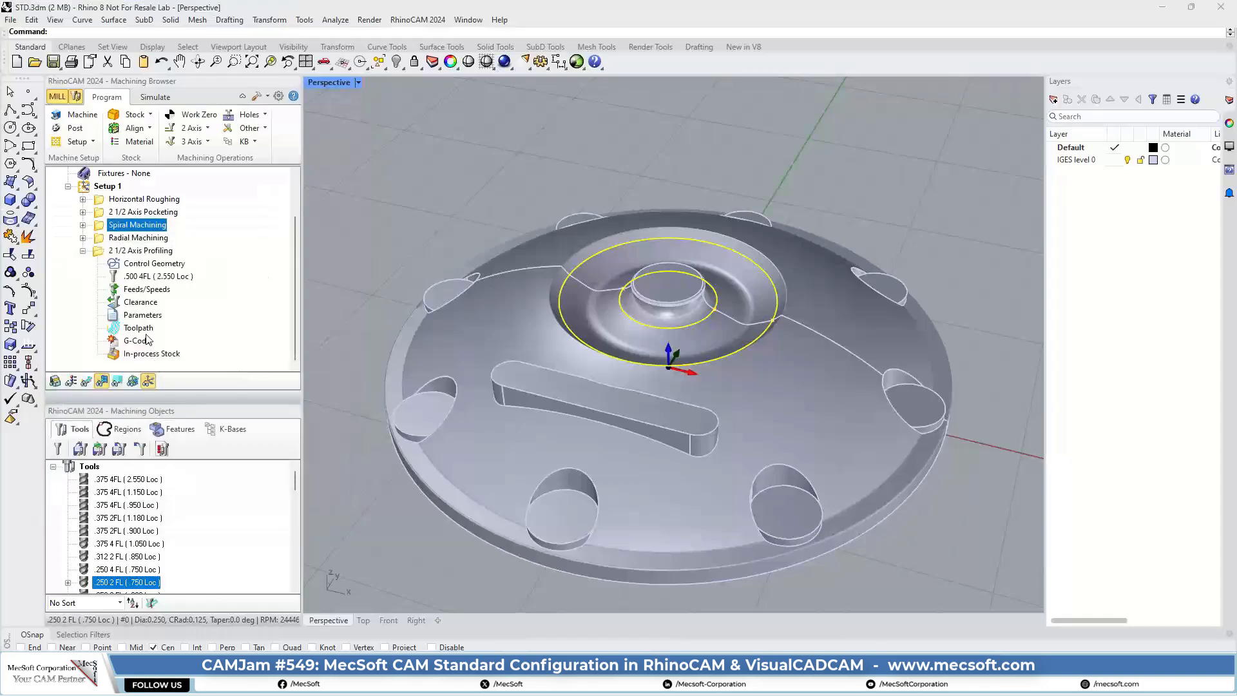
Step: Display the regenerated Spiral Machining toolpath and examine the spacing of its passes around the central hub
{"action": "left_click", "coordinate": [100, 223]}
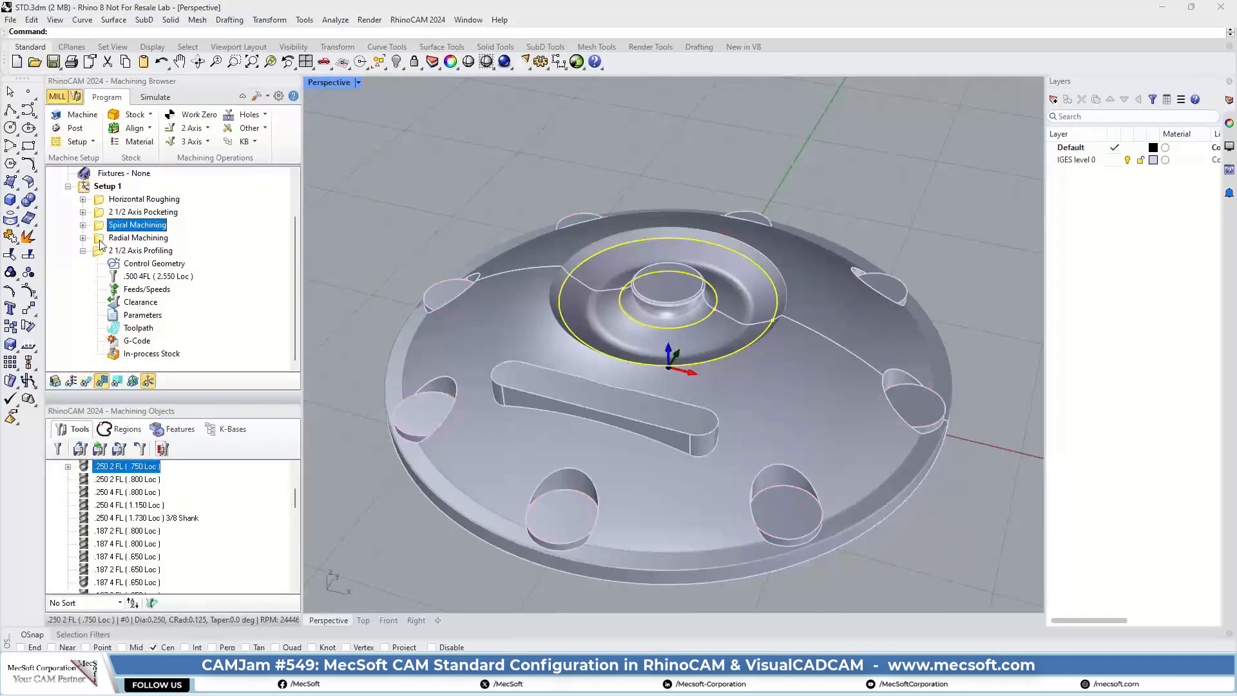
{"action": "left_click", "coordinate": [84, 381]}
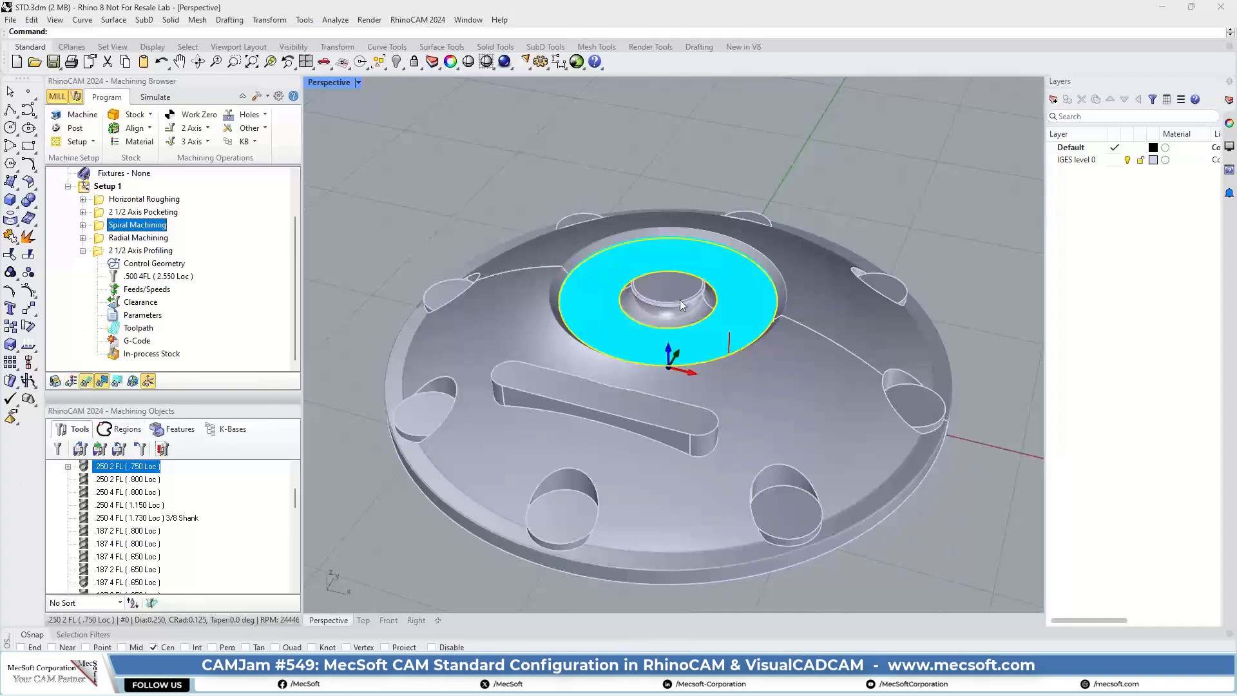
{"action": "scroll", "coordinate": [679, 299], "scroll_direction": "up", "scroll_amount": 10}
{"action": "scroll", "coordinate": [651, 317], "scroll_direction": "up", "scroll_amount": 3}
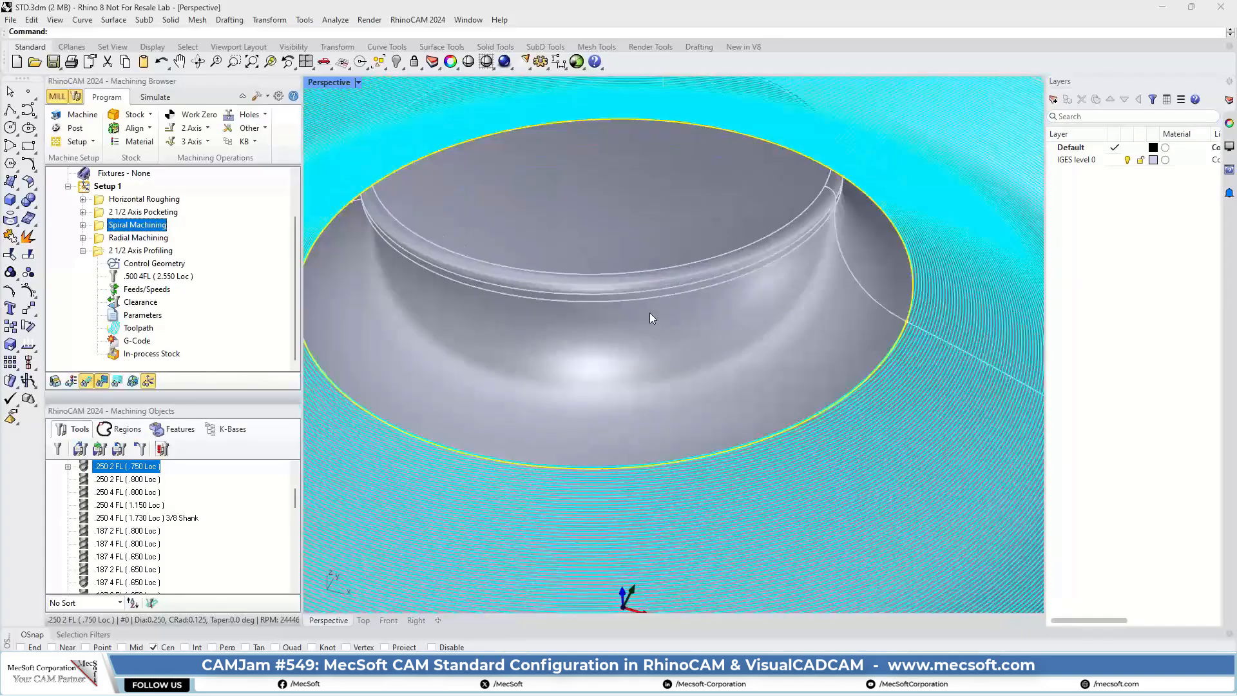
{"action": "scroll", "coordinate": [605, 298], "scroll_direction": "up", "scroll_amount": 2}
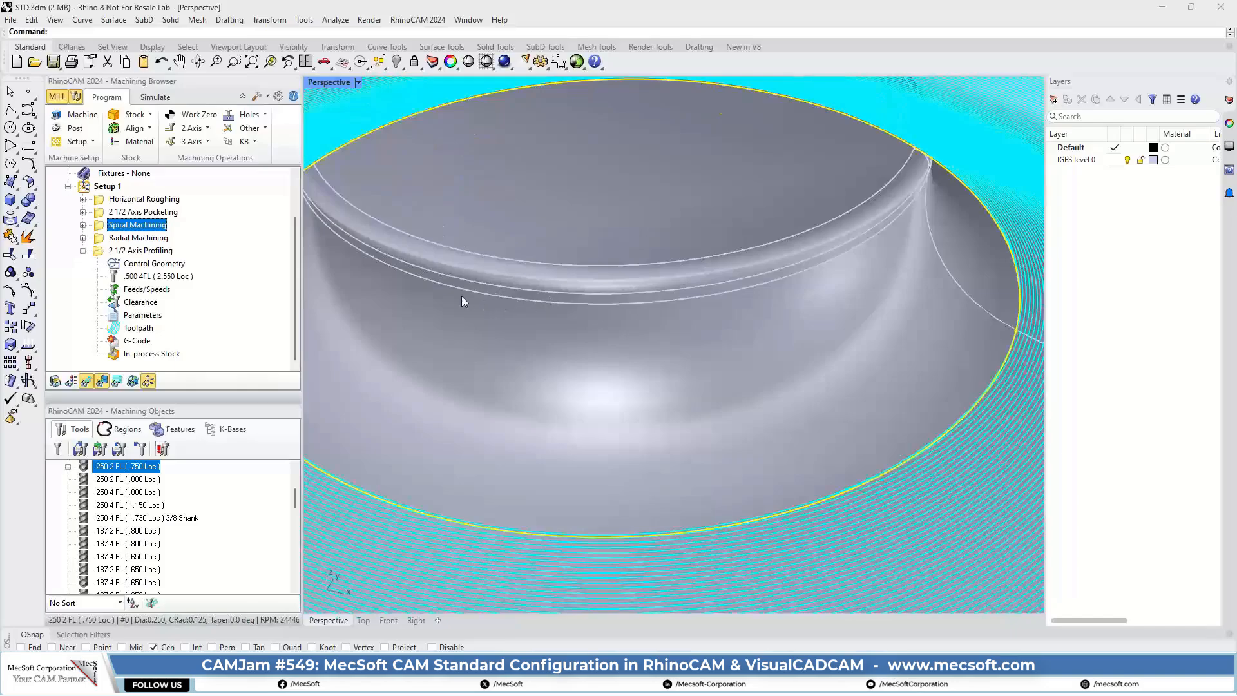
{"action": "scroll", "coordinate": [387, 310], "scroll_direction": "down", "scroll_amount": 8}
{"action": "scroll", "coordinate": [639, 327], "scroll_direction": "up", "scroll_amount": 6}
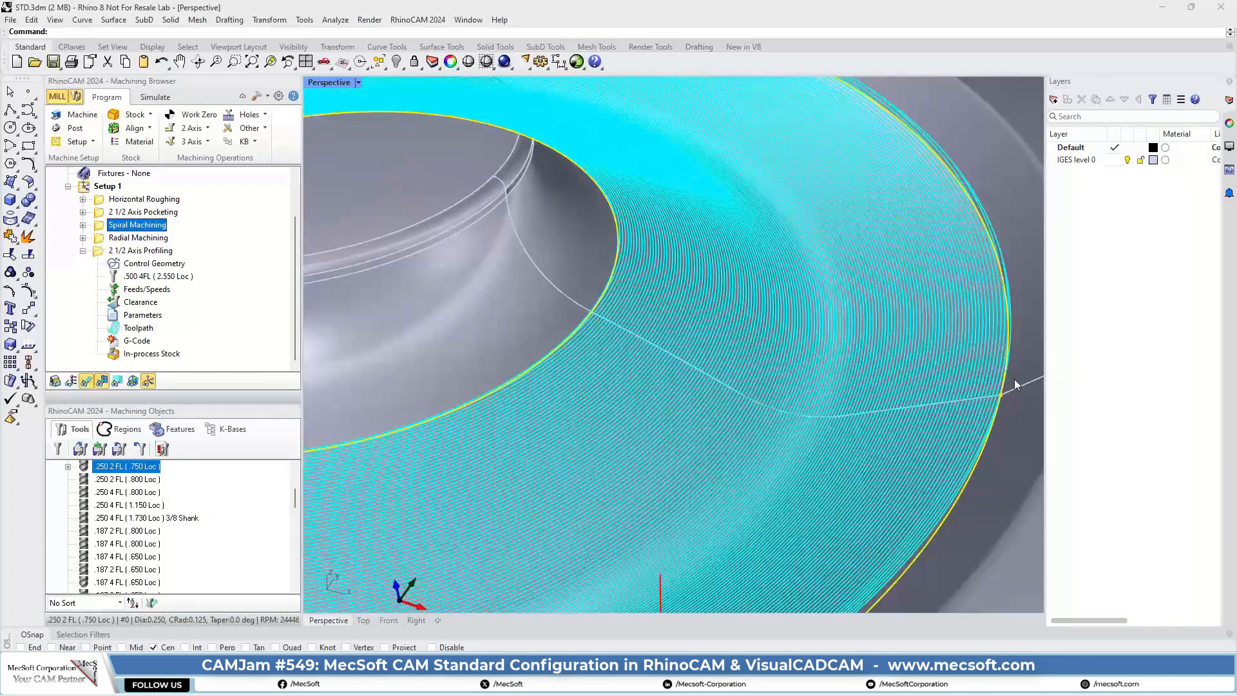
Step: Display the regenerated Radial Machining toolpath and examine the spacing of its passes in the recess around the central hub
{"action": "scroll", "coordinate": [804, 320], "scroll_direction": "down", "scroll_amount": 5}
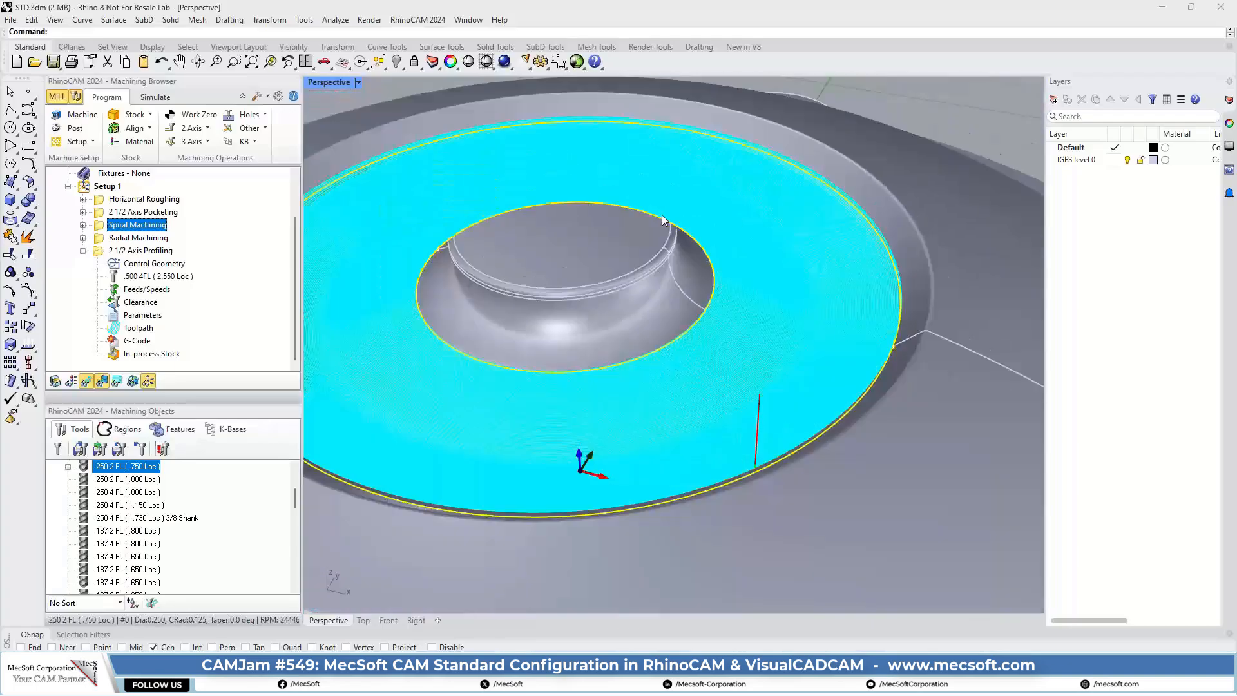
{"action": "mouse_move", "coordinate": [560, 330]}
{"action": "right_mouse_down"}
{"action": "mouse_move", "coordinate": [561, 303]}
{"action": "mouse_move", "coordinate": [570, 336]}
{"action": "right_mouse_up"}
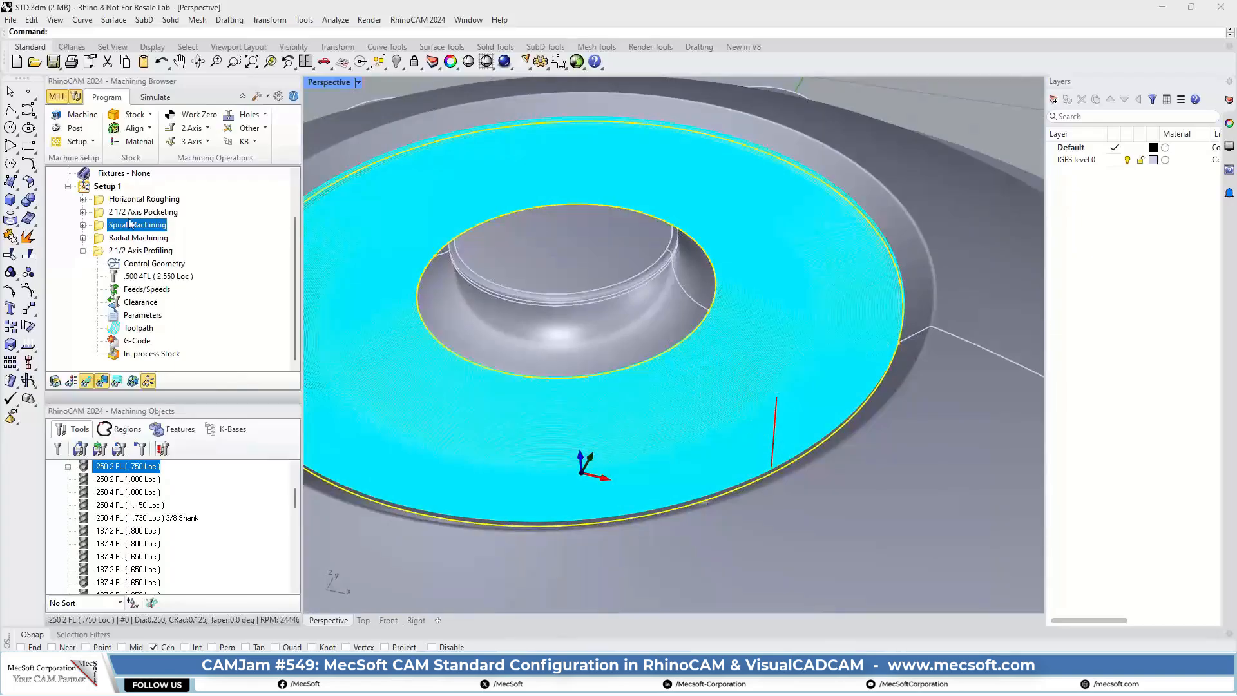
{"action": "left_click", "coordinate": [101, 238]}
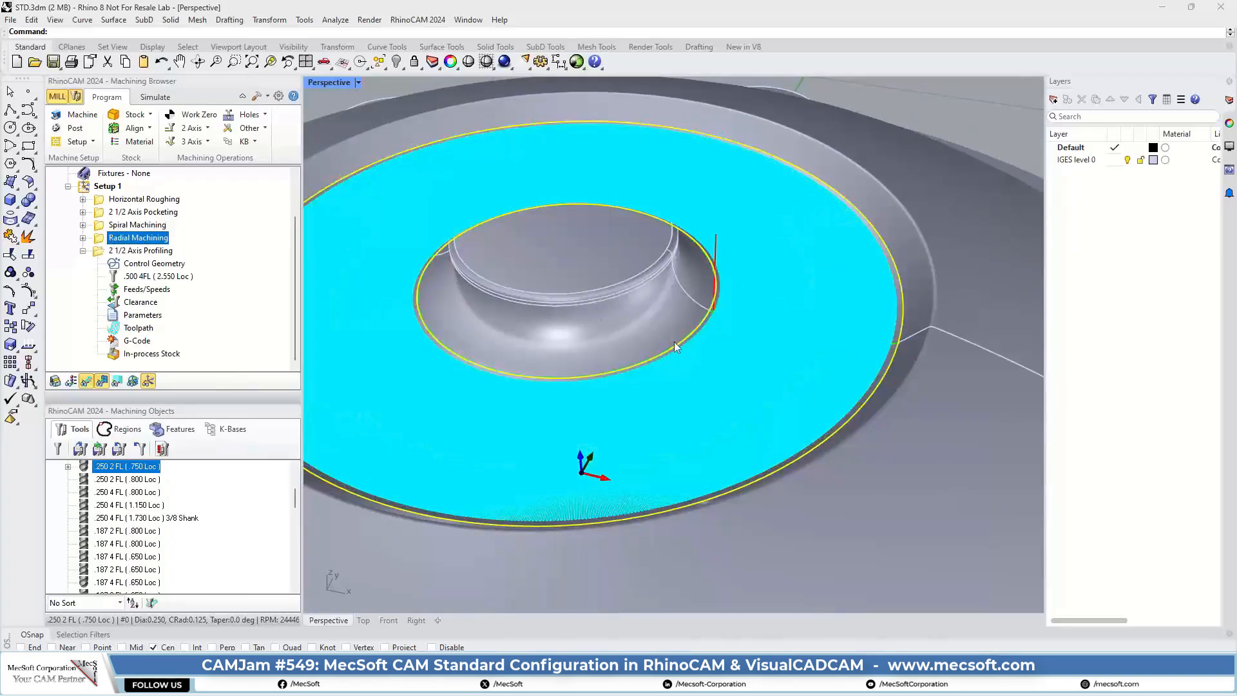
{"action": "scroll", "coordinate": [762, 339], "scroll_direction": "up", "scroll_amount": 10}
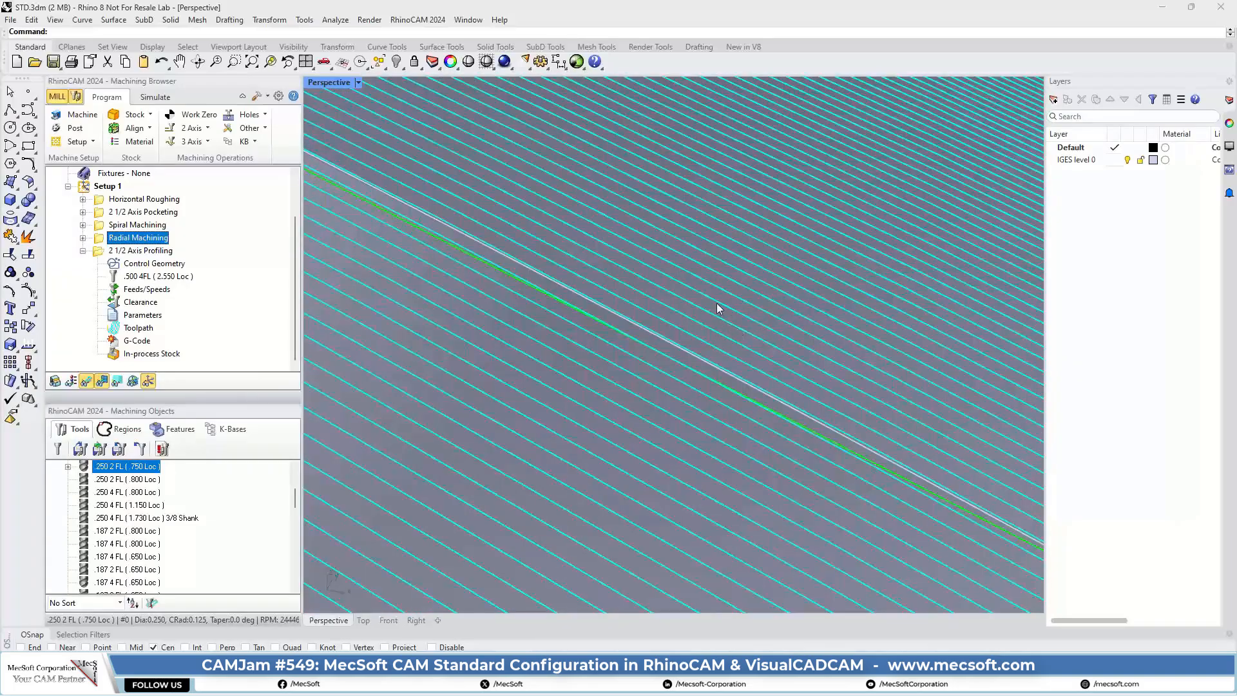
{"action": "scroll", "coordinate": [714, 302], "scroll_direction": "down", "scroll_amount": 5}
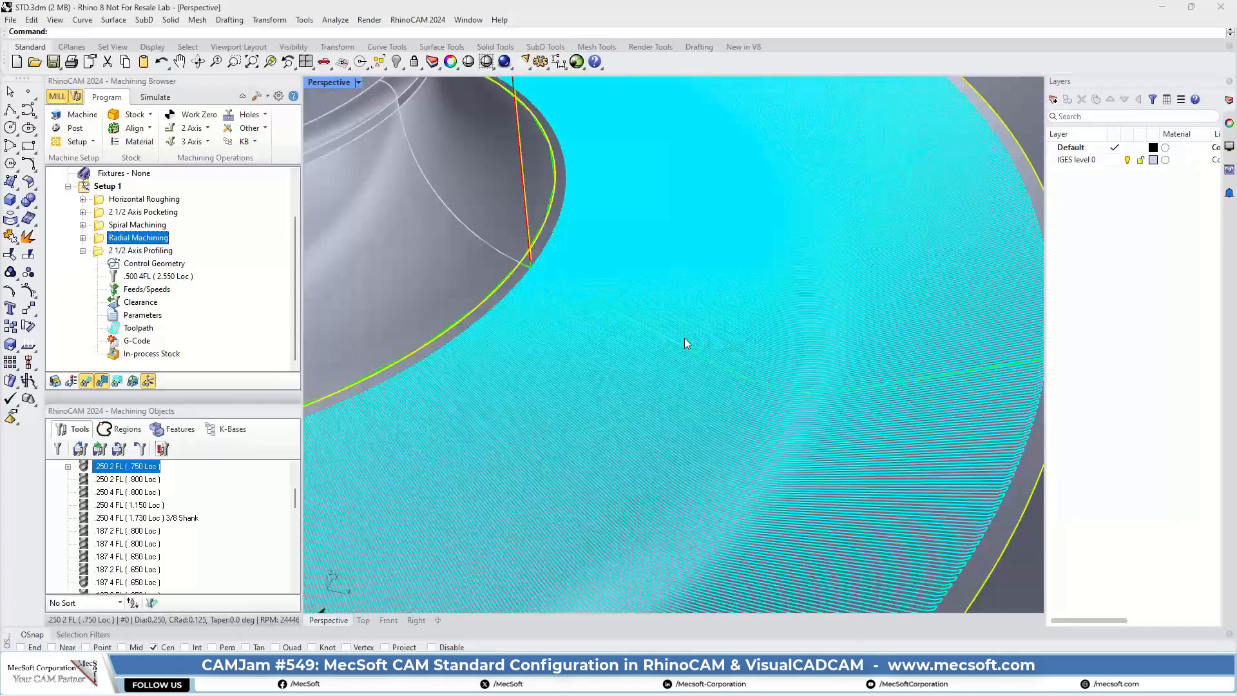
{"action": "scroll", "coordinate": [684, 337], "scroll_direction": "down", "scroll_amount": 6}
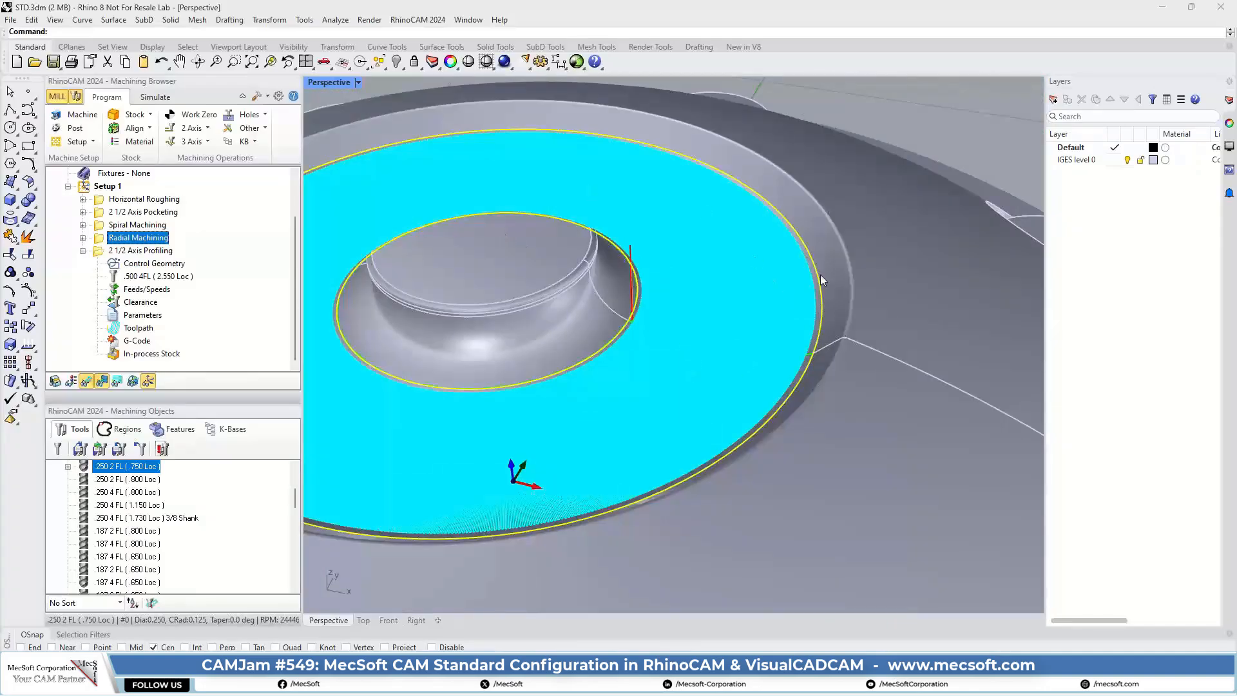
Step: Simulate the Spiral Machining operation with its toolpath display turned off
{"action": "left_click", "coordinate": [155, 96]}
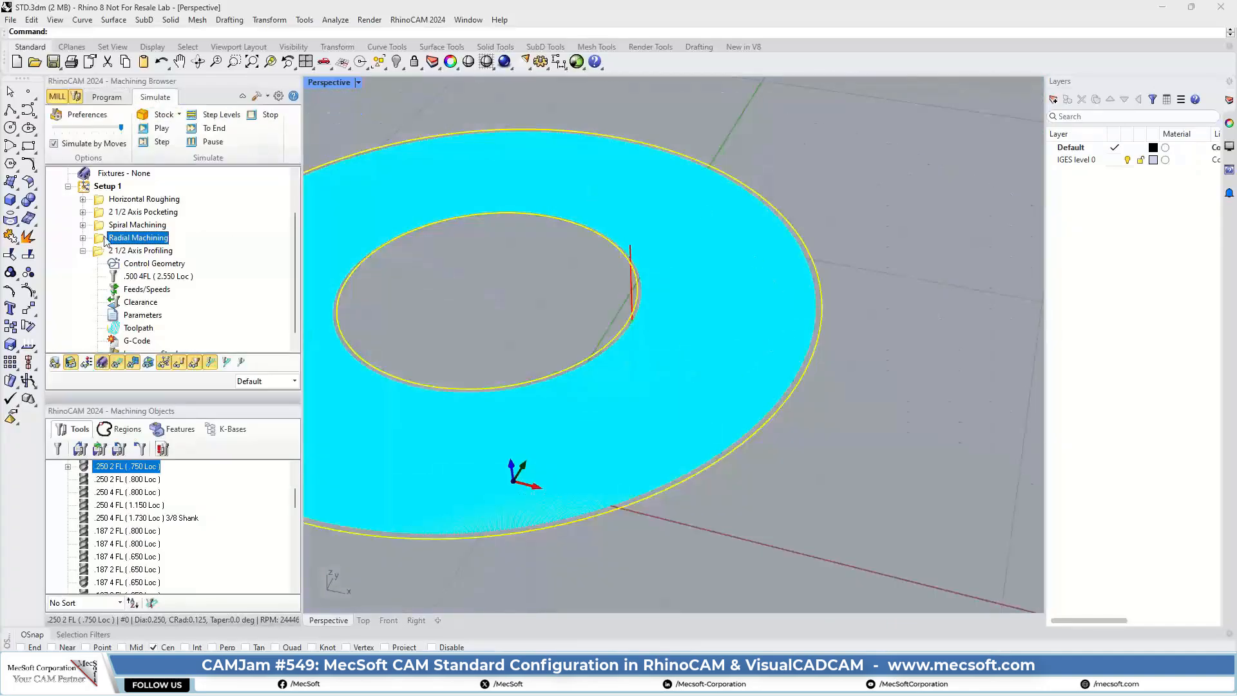
{"action": "left_click", "coordinate": [129, 224]}
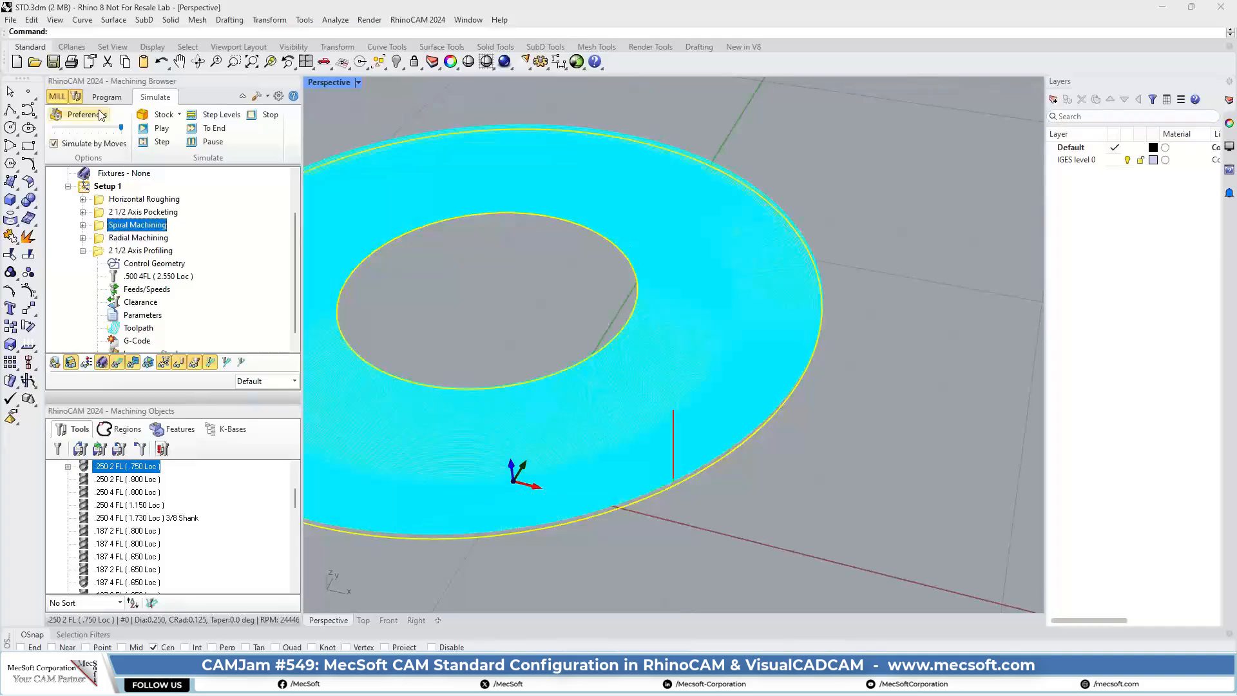
{"action": "left_click", "coordinate": [126, 362]}
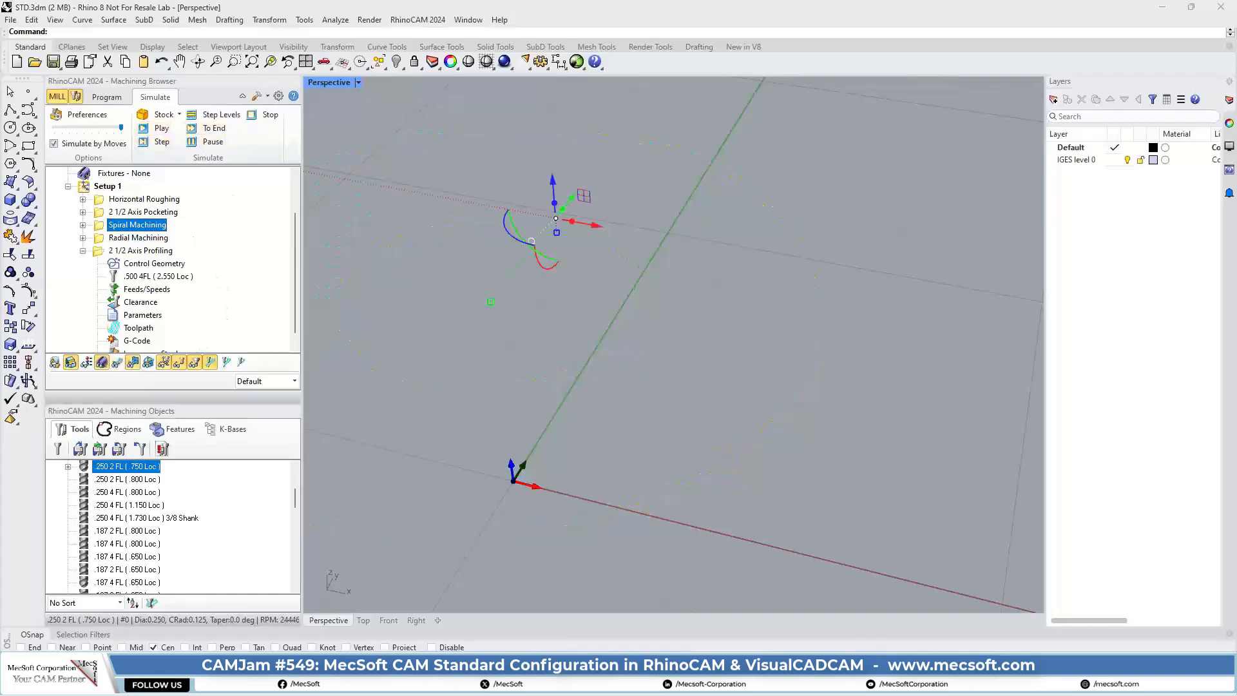
{"action": "left_click", "coordinate": [162, 128]}
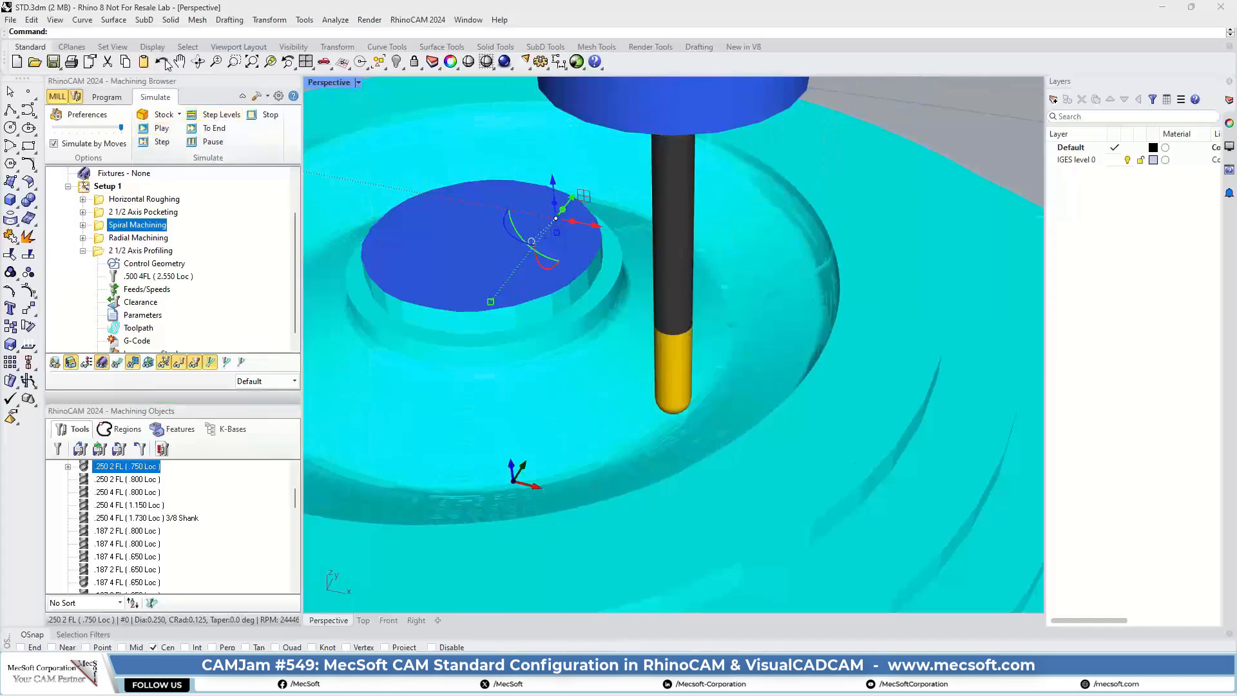
Step: Set the simulation accuracy to Fine in the CAM preferences and accept the change
{"action": "left_click", "coordinate": [278, 96]}
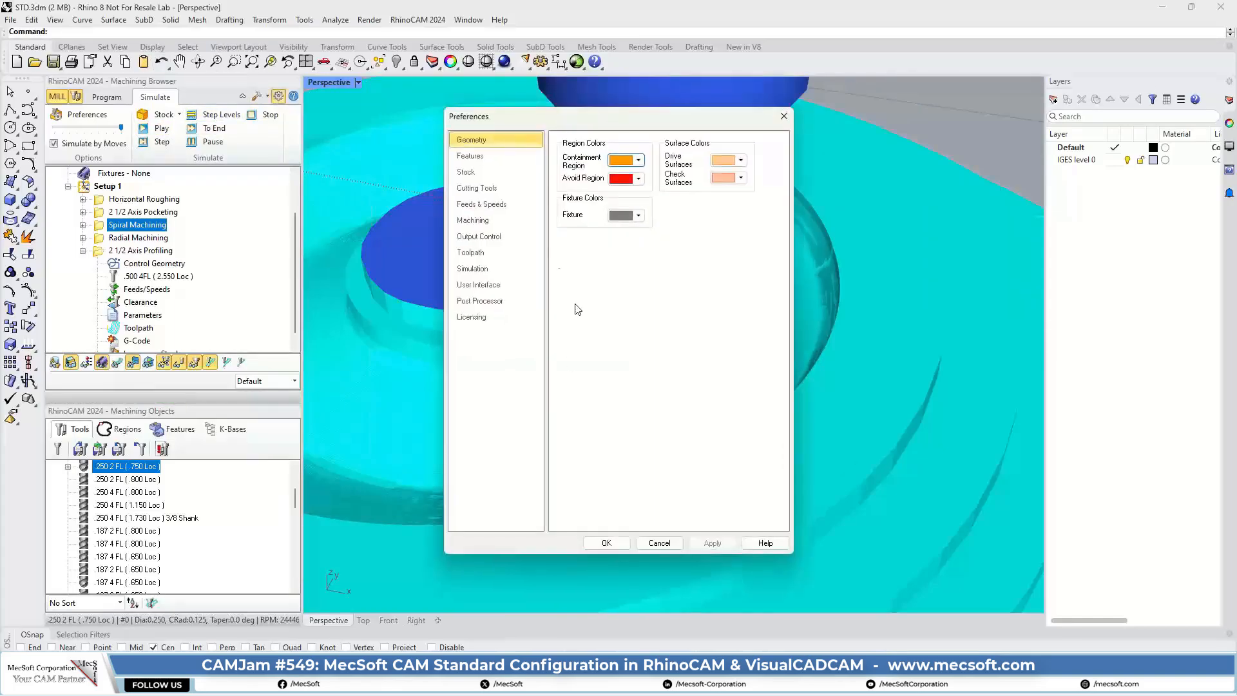
{"action": "left_click", "coordinate": [472, 268]}
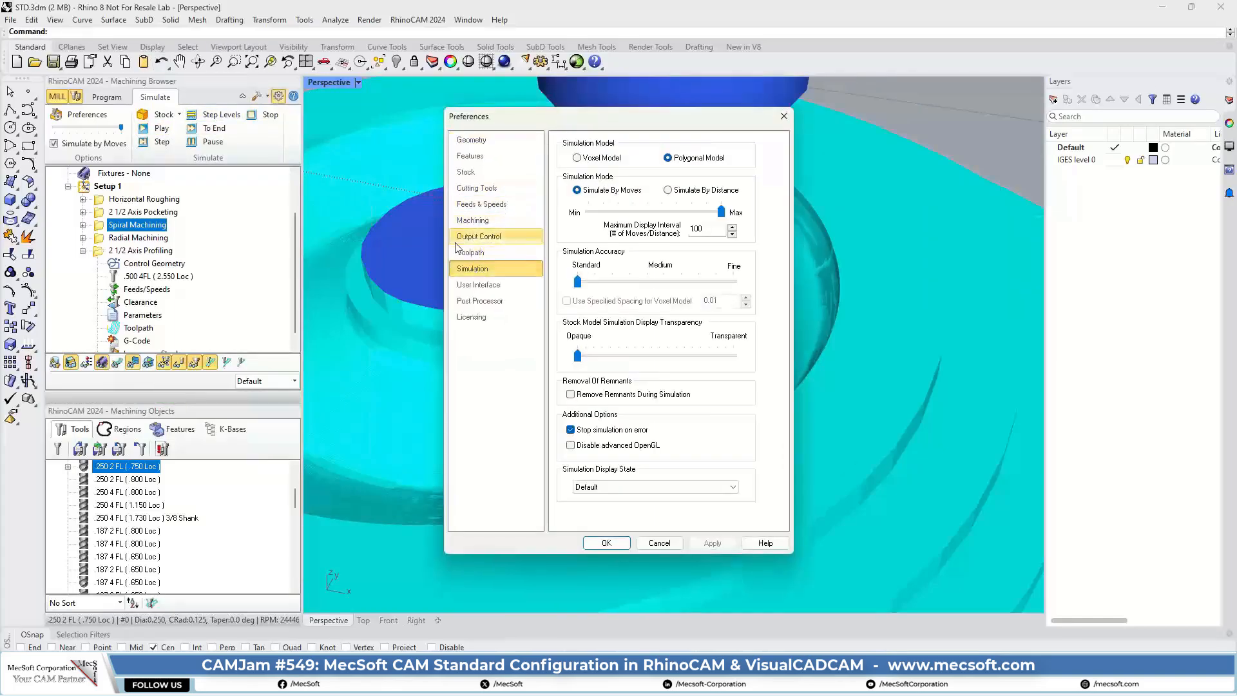
{"action": "left_click_drag", "start_coordinate": [577, 282], "coordinate": [719, 283]}
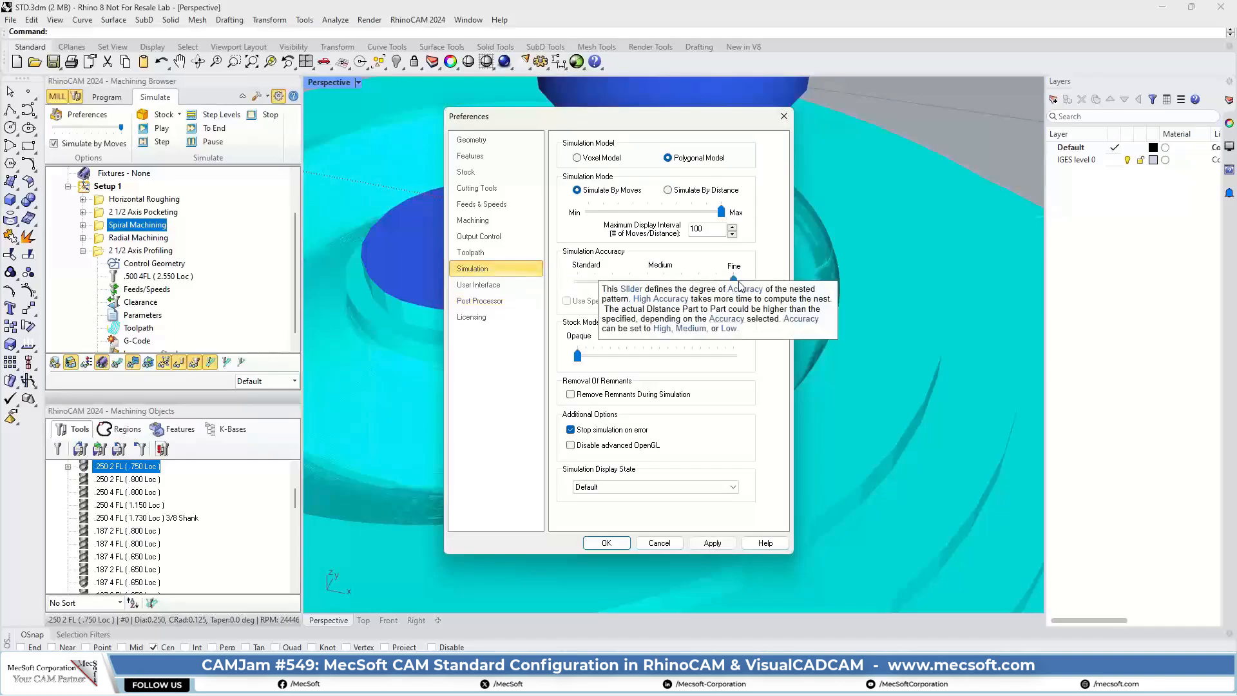
{"action": "left_click", "coordinate": [610, 544]}
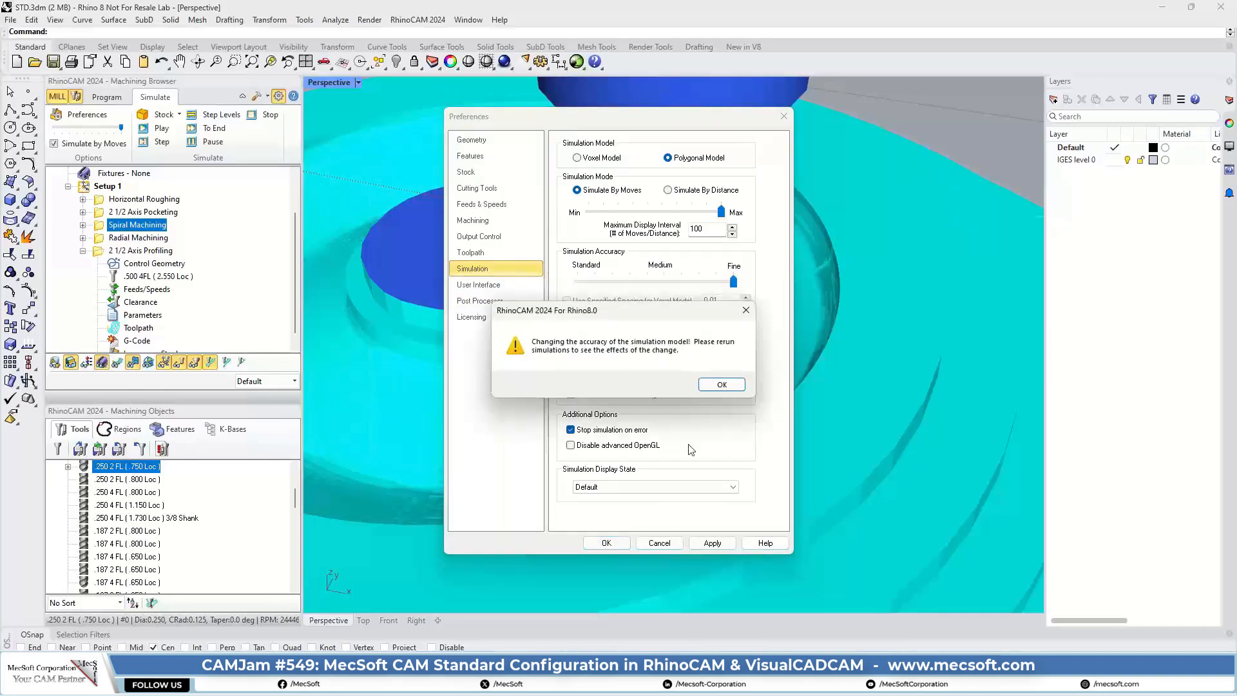
{"action": "left_click", "coordinate": [722, 384]}
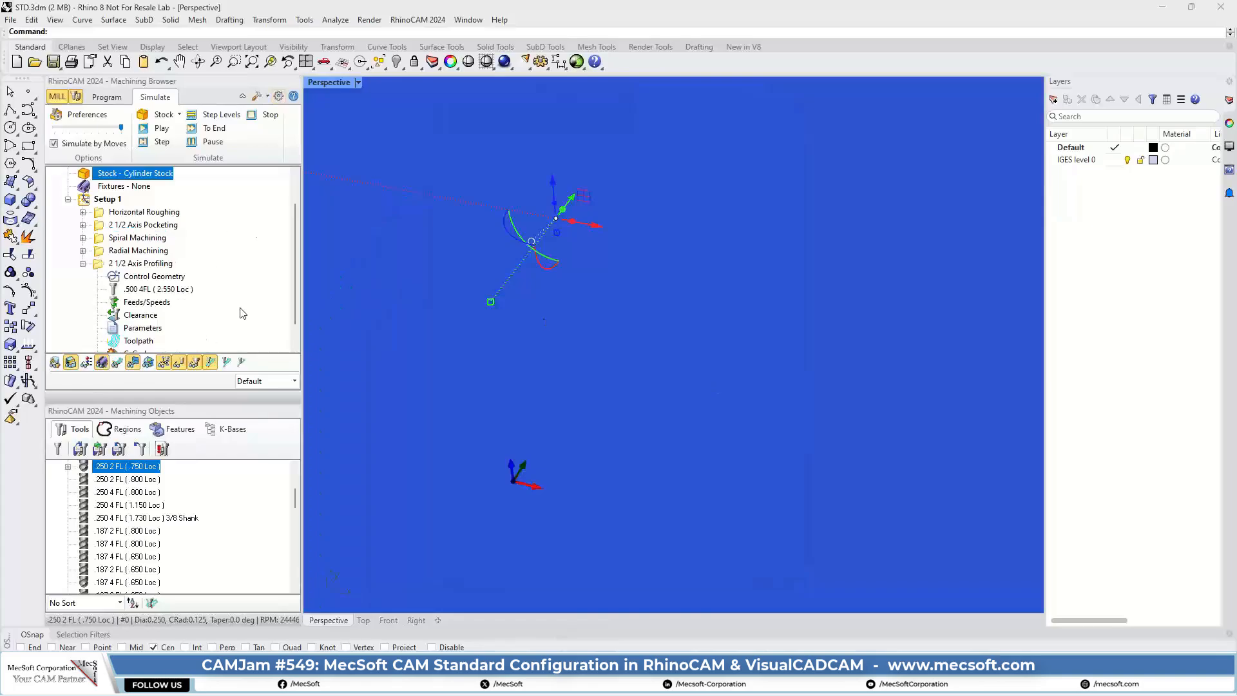
Step: Rerun the simulations of the Horizontal Roughing and 2 1/2 Axis Pocketing operations on the cylinder stock
{"action": "left_click", "coordinate": [138, 212]}
{"action": "left_click", "coordinate": [159, 128]}
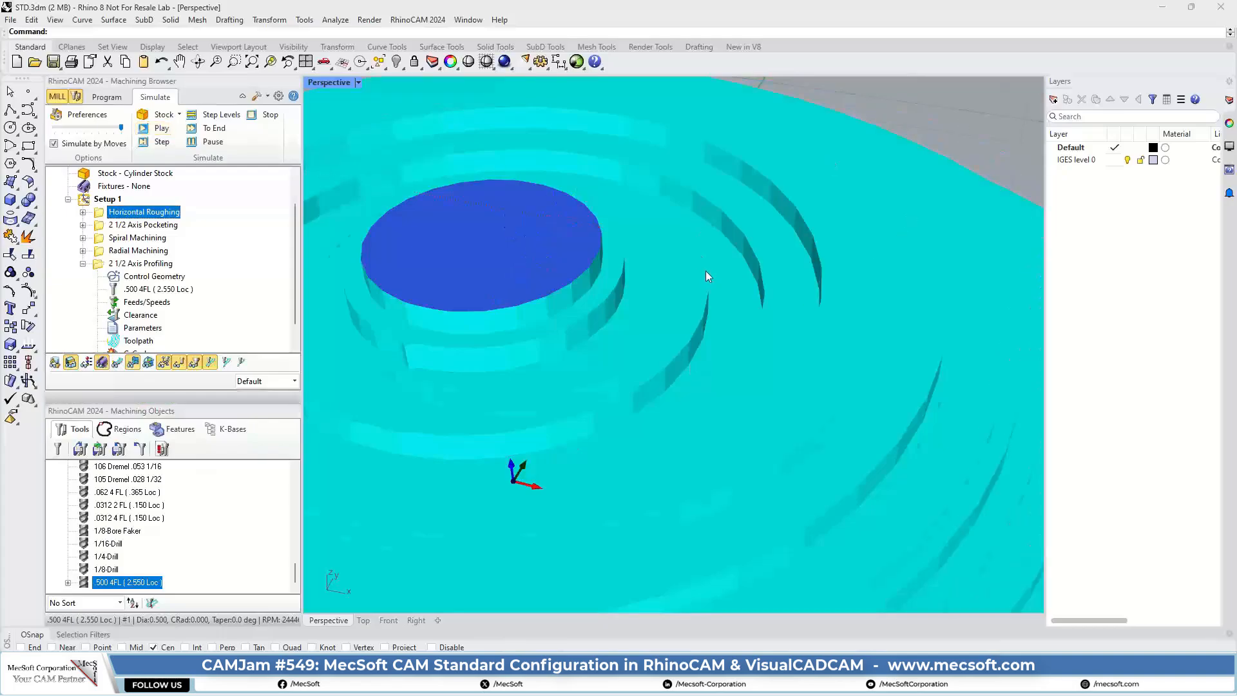
{"action": "scroll", "coordinate": [712, 267], "scroll_direction": "down", "scroll_amount": 5}
{"action": "right_click_drag", "start_coordinate": [718, 262], "coordinate": [662, 348]}
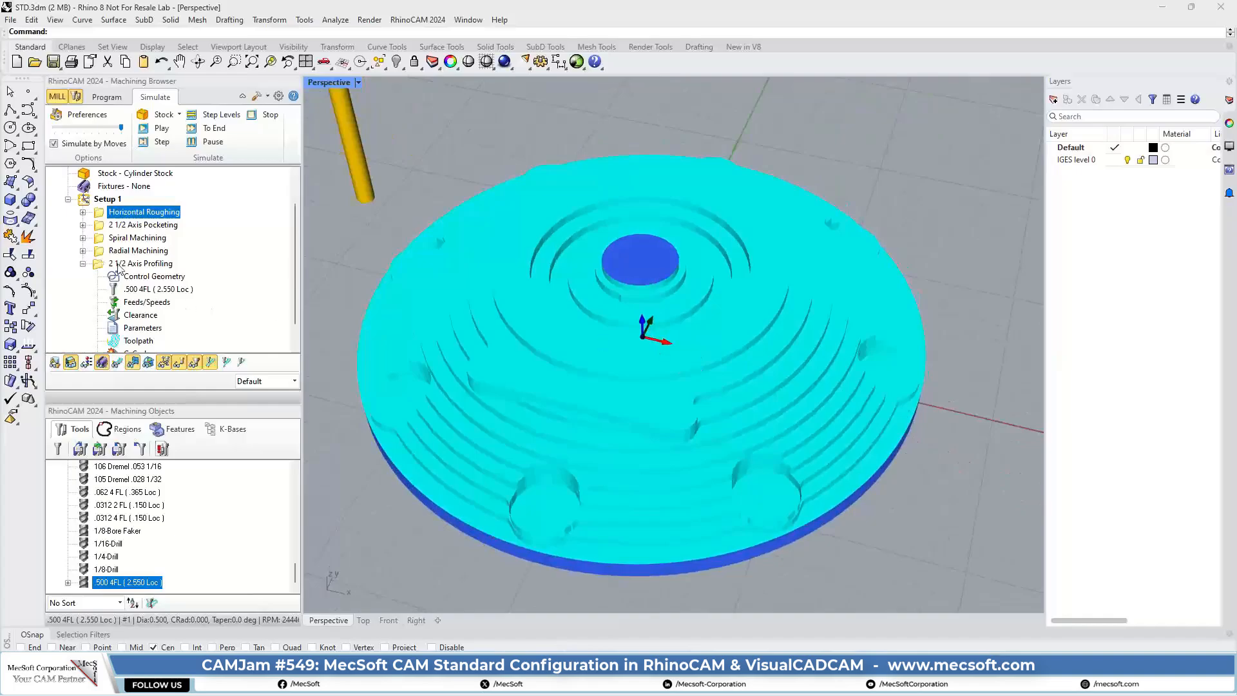
{"action": "left_click", "coordinate": [103, 226]}
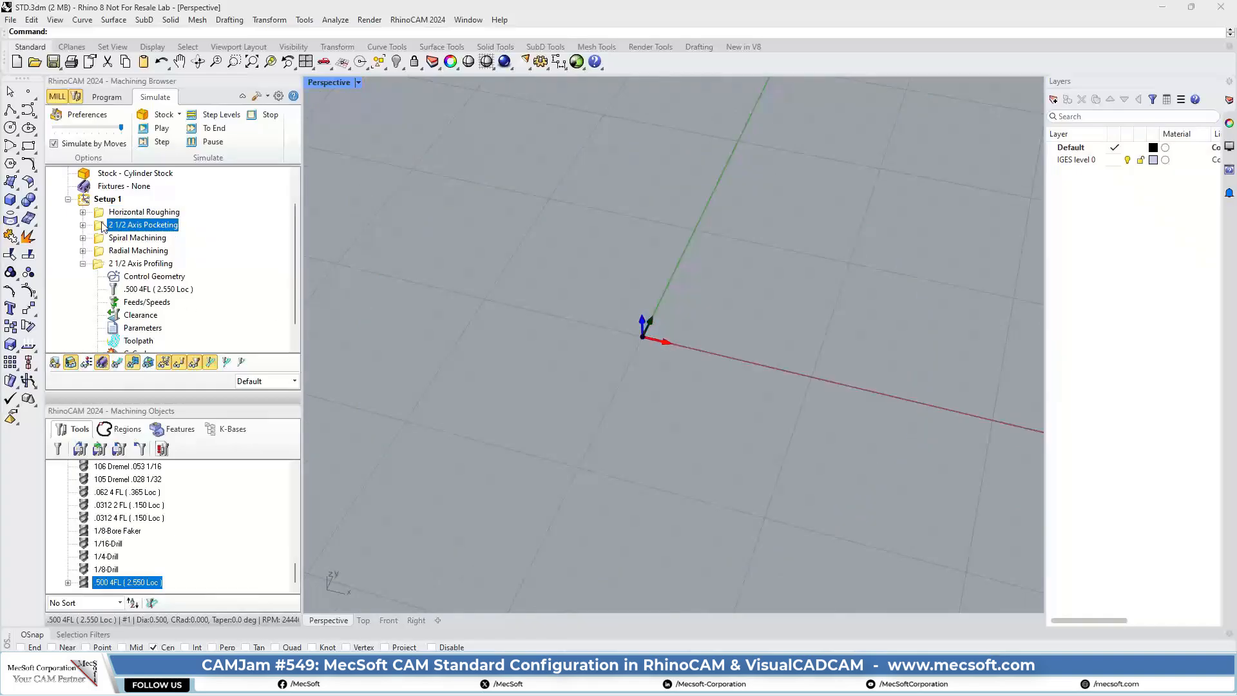
{"action": "left_click", "coordinate": [157, 127]}
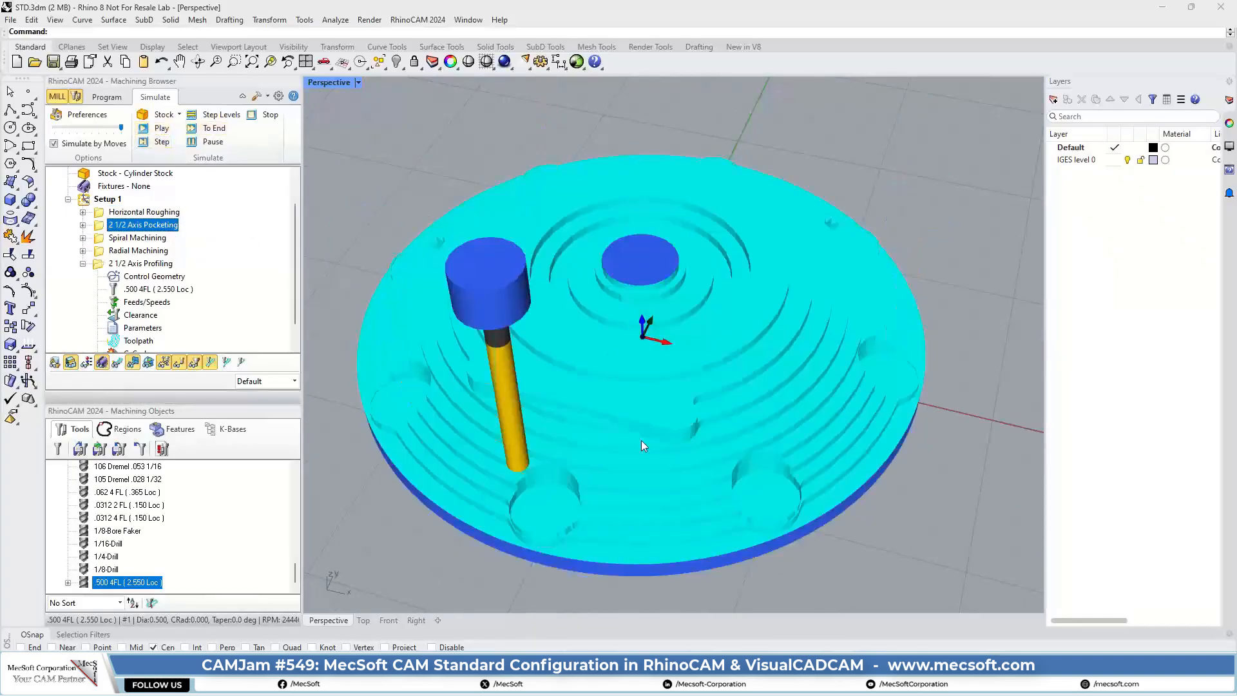
Step: Simulate the Spiral Machining operation and look closely at the finish in the recess around the hub
{"action": "left_click", "coordinate": [100, 239]}
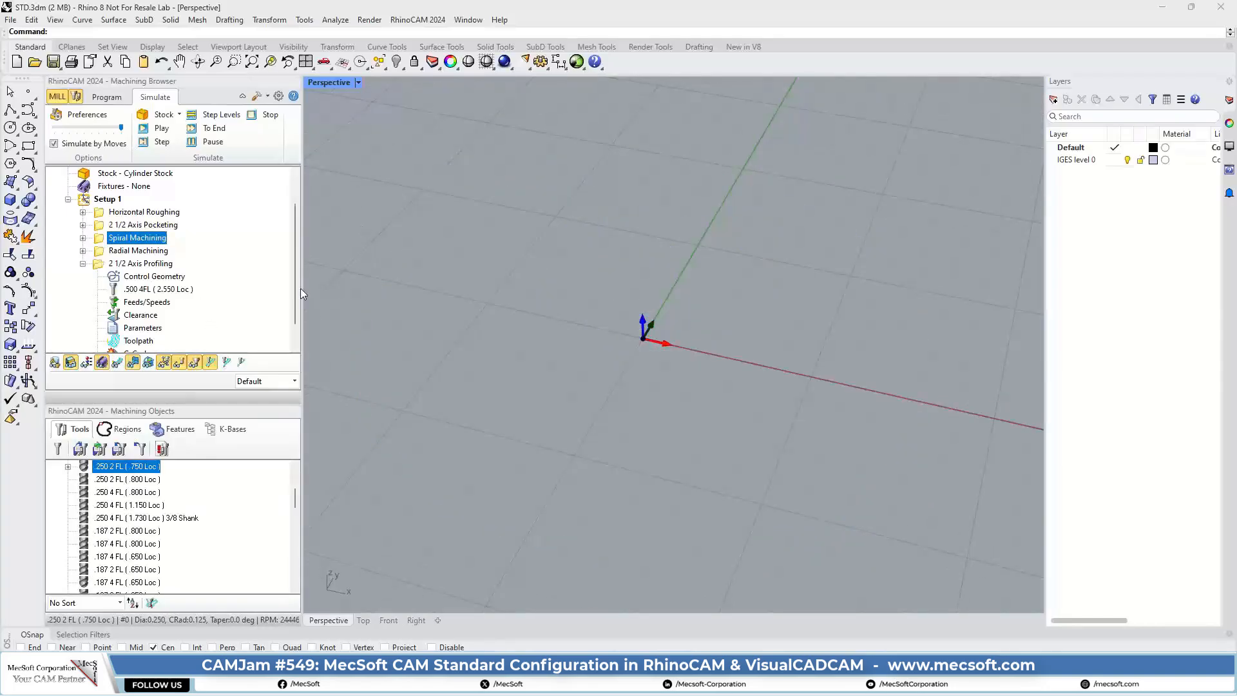
{"action": "left_click", "coordinate": [157, 128]}
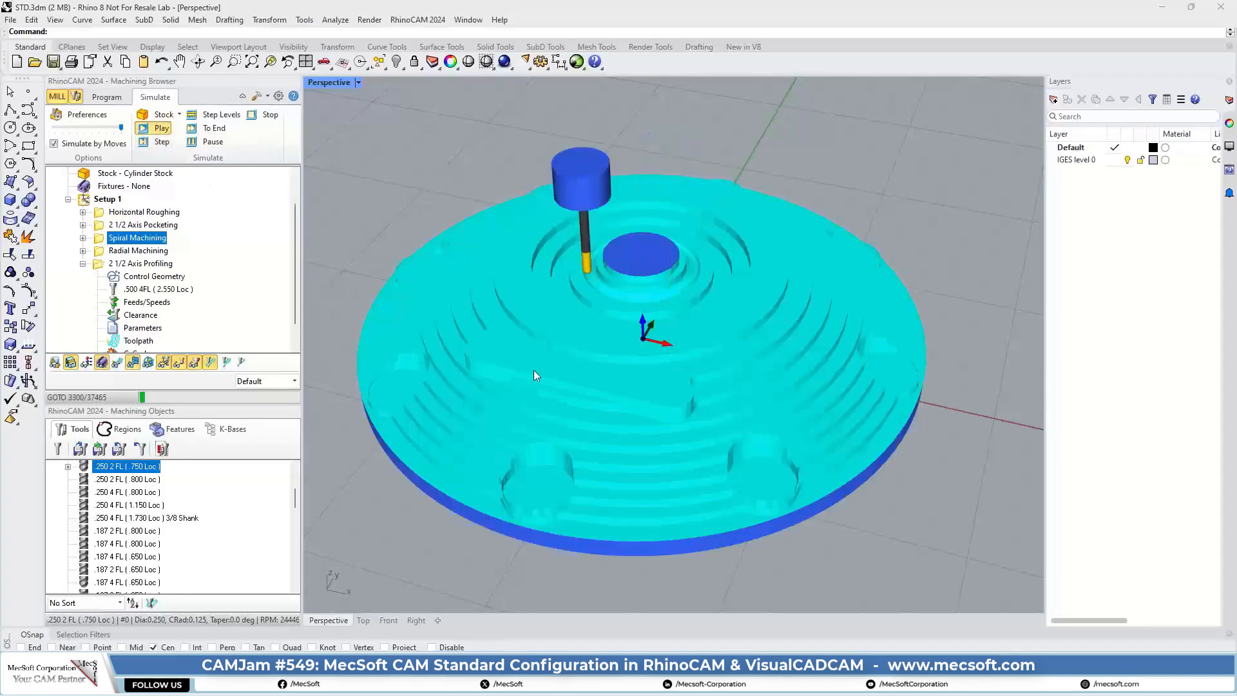
{"action": "scroll", "coordinate": [630, 291], "scroll_direction": "up", "scroll_amount": 10}
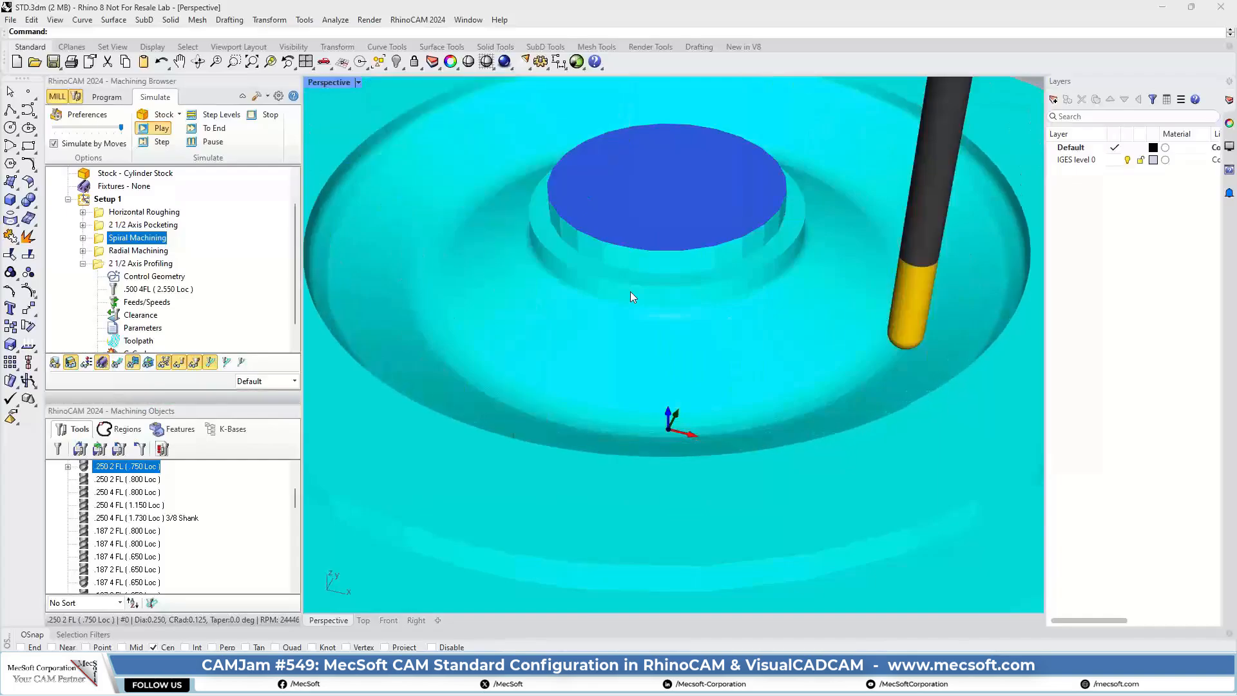
Step: Simulate the Radial Machining operation and inspect the machined stock around the hub and across the whole part
{"action": "left_click", "coordinate": [100, 251]}
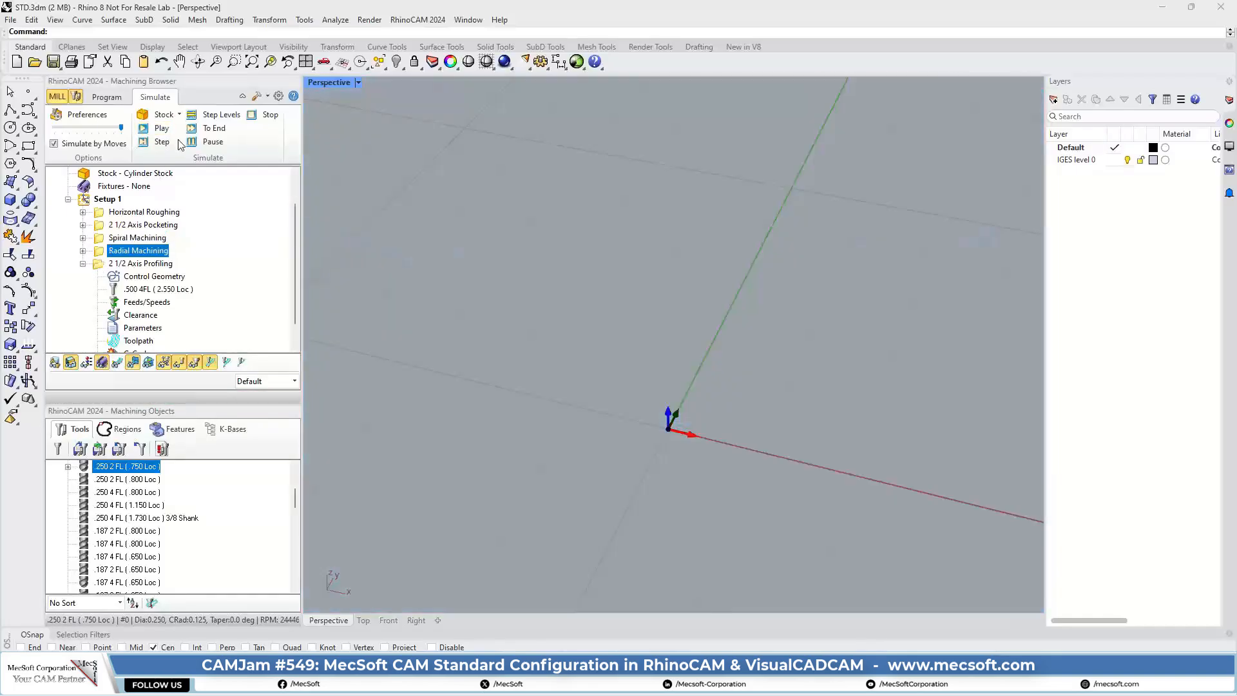
{"action": "left_click", "coordinate": [158, 128]}
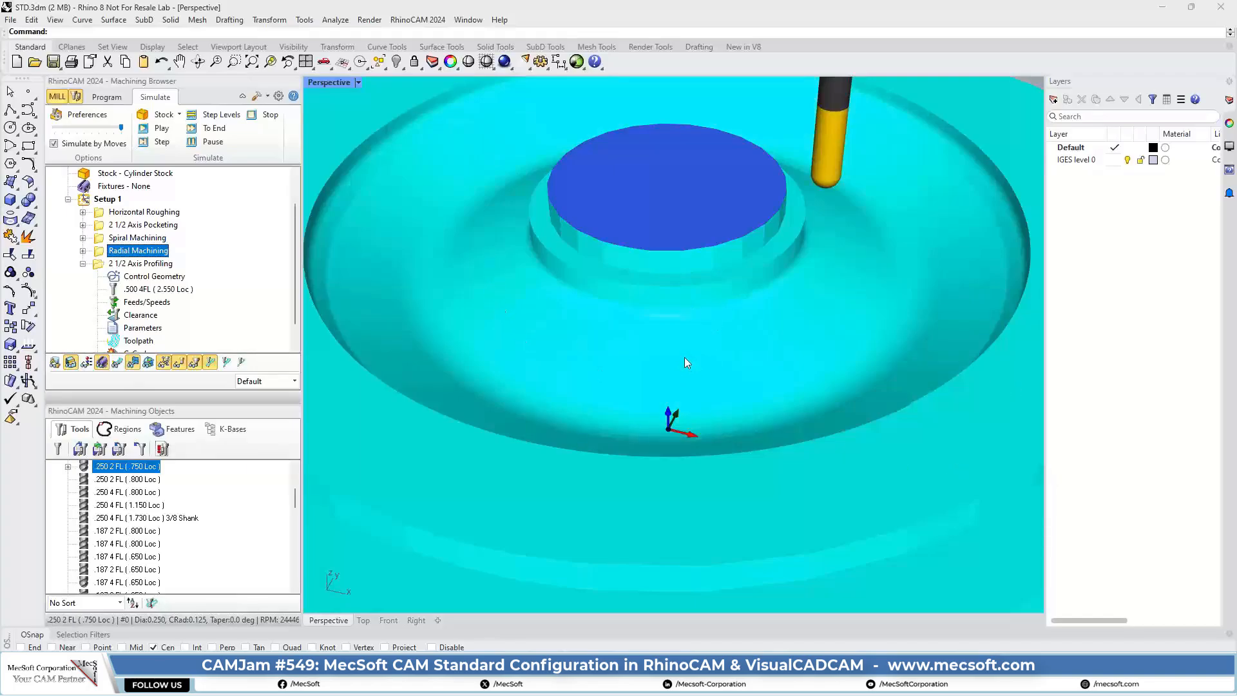
{"action": "scroll", "coordinate": [608, 372], "scroll_direction": "down", "scroll_amount": 5}
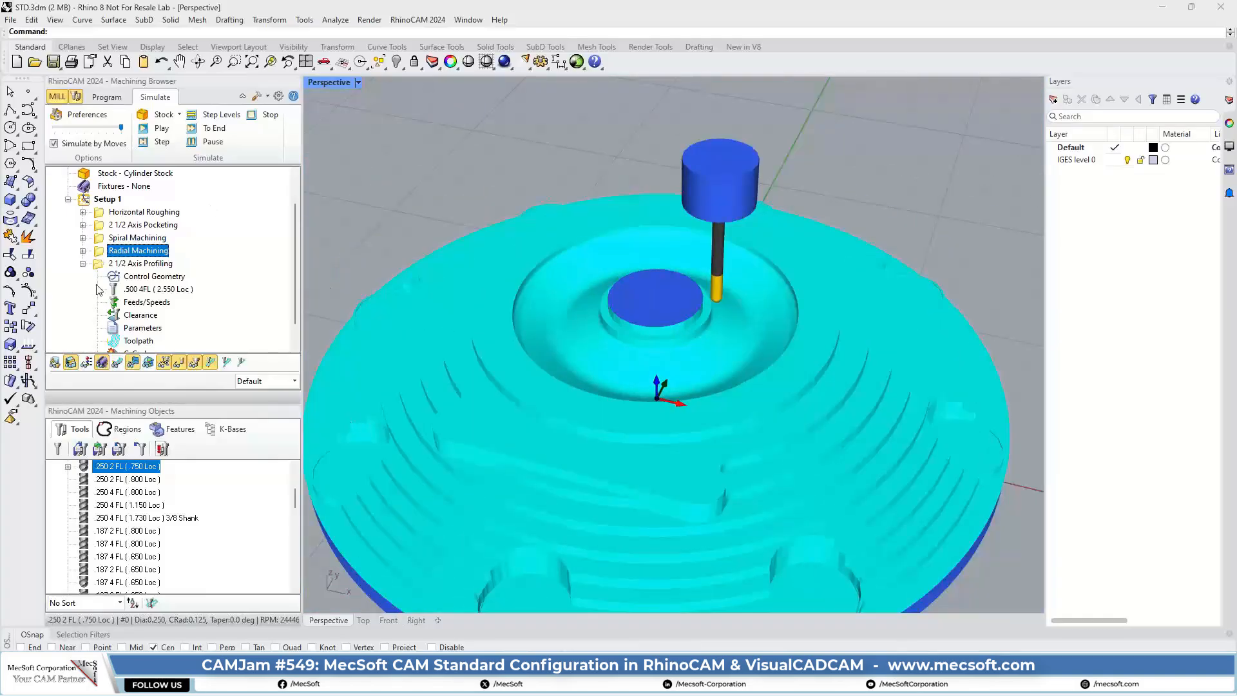
{"action": "scroll", "coordinate": [622, 124], "scroll_direction": "down", "scroll_amount": 3}
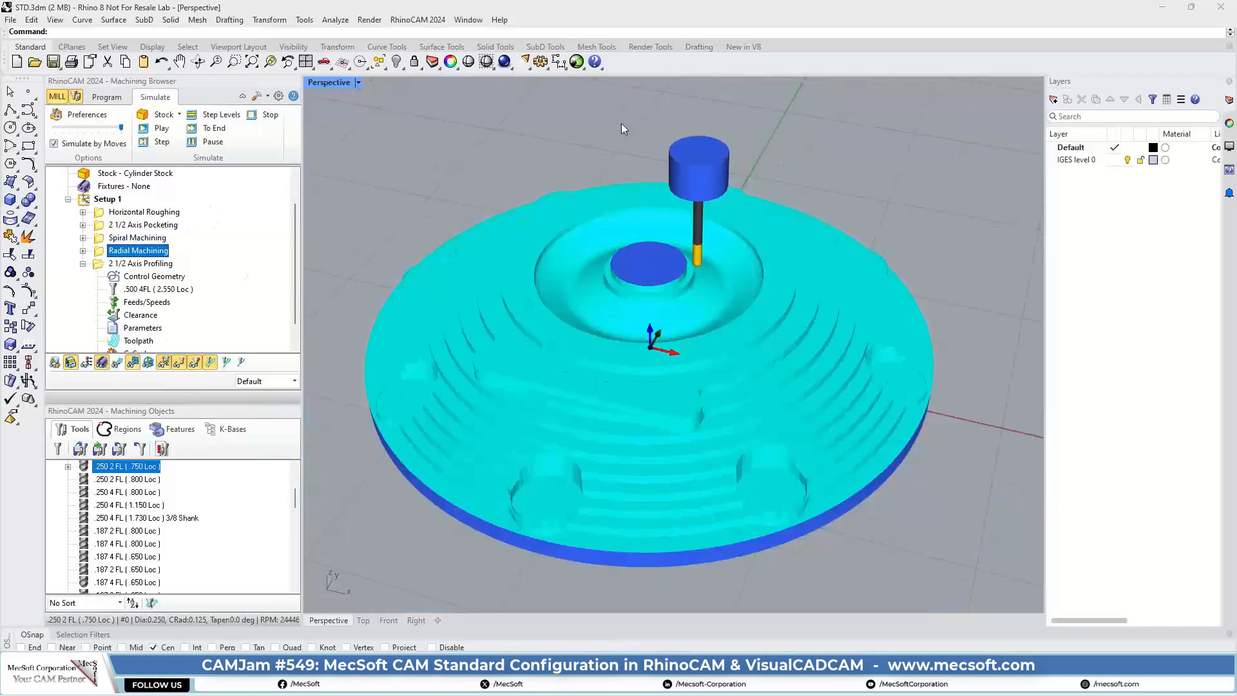
{"action": "scroll", "coordinate": [626, 219], "scroll_direction": "up", "scroll_amount": 3}
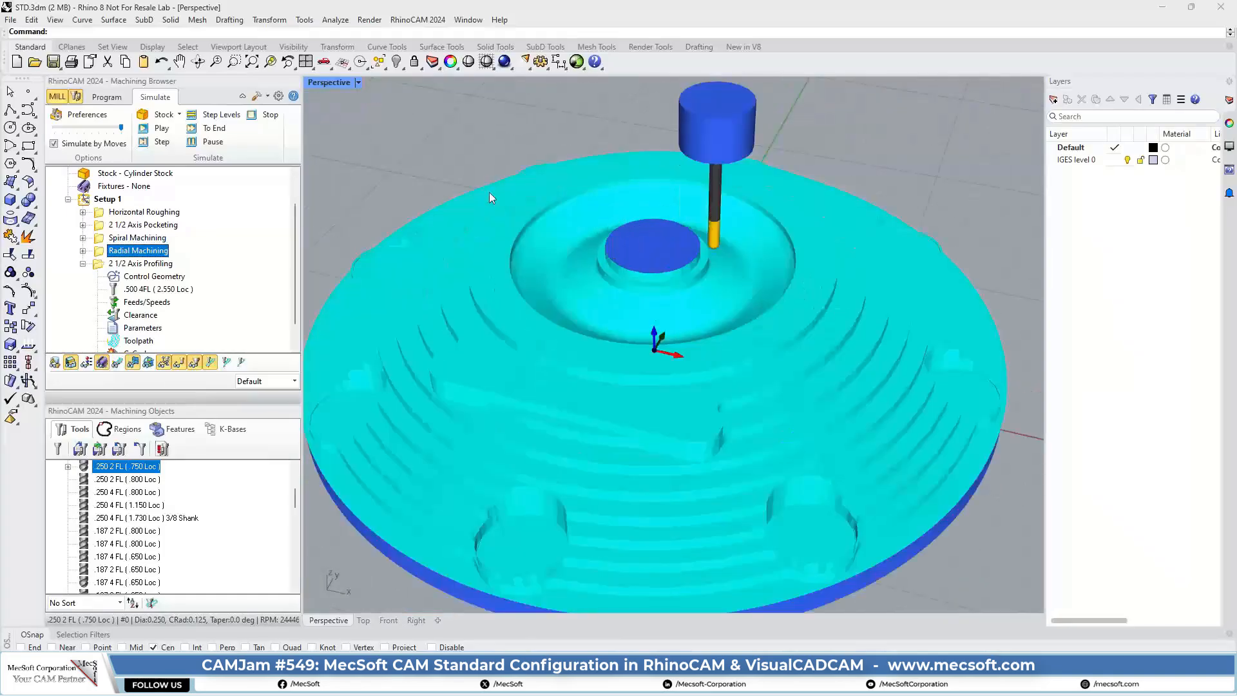
Step: Review the cylinder stock's axis, center and dimensions against the domed part, and close its definition without applying anything
{"action": "left_click", "coordinate": [105, 96]}
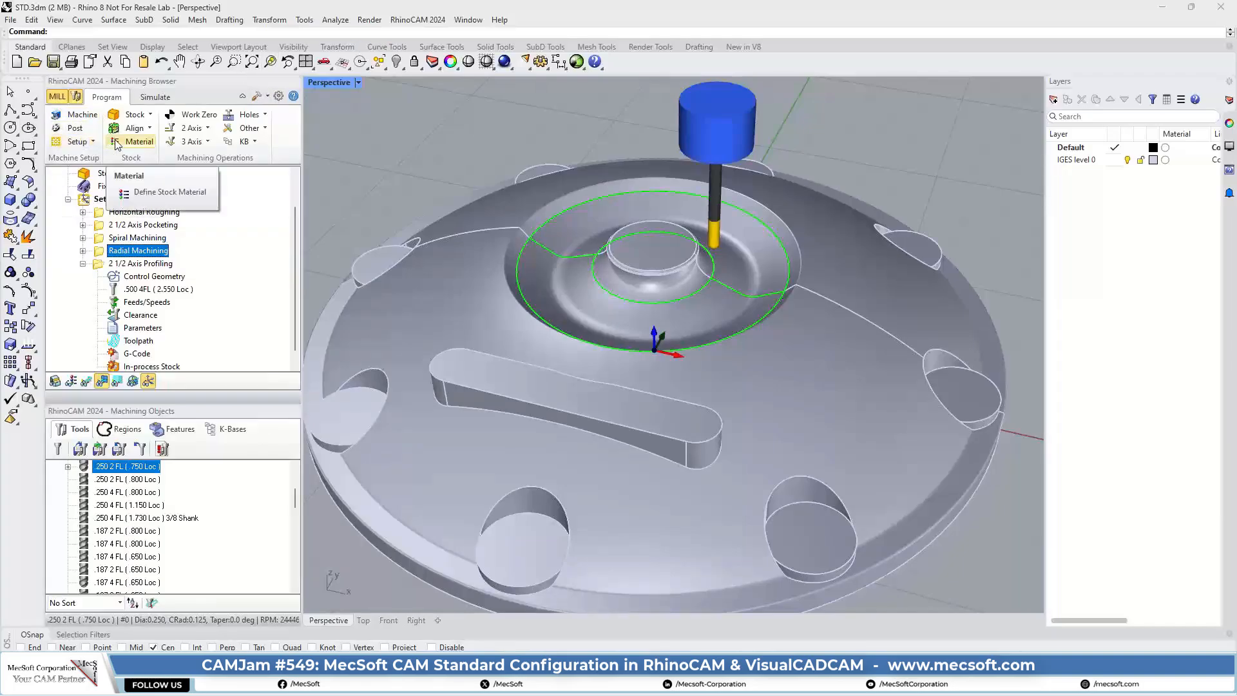
{"action": "left_click", "coordinate": [149, 114]}
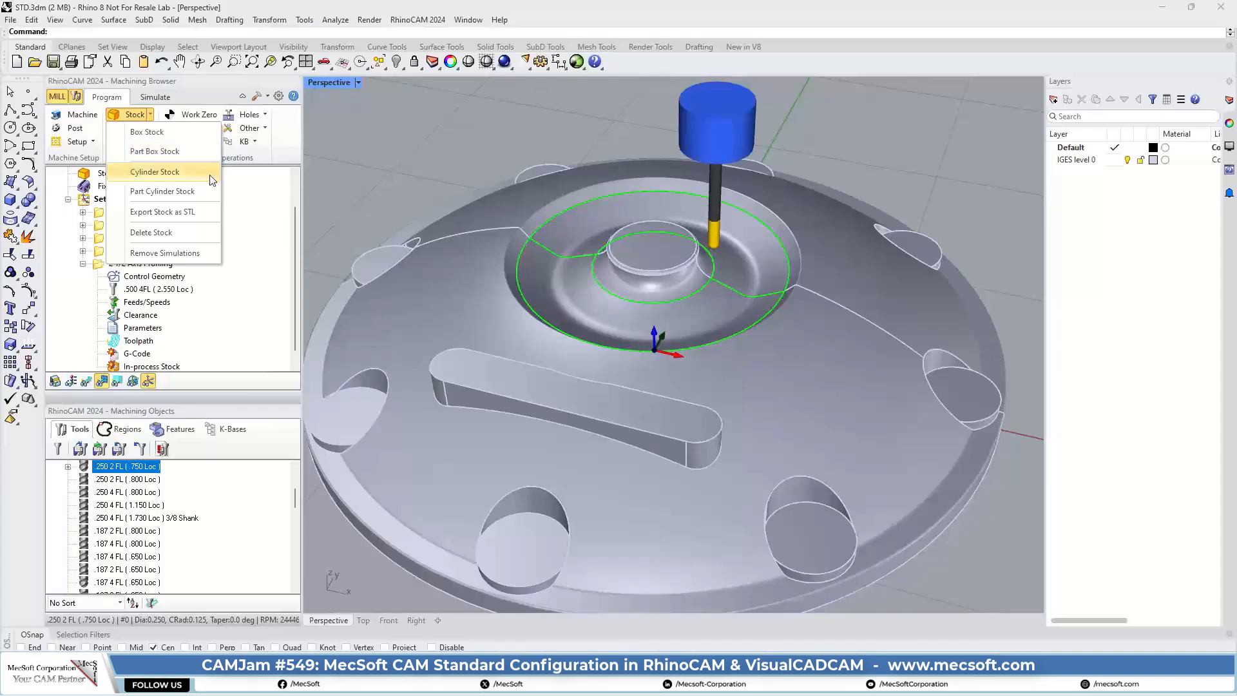
{"action": "left_click", "coordinate": [170, 174]}
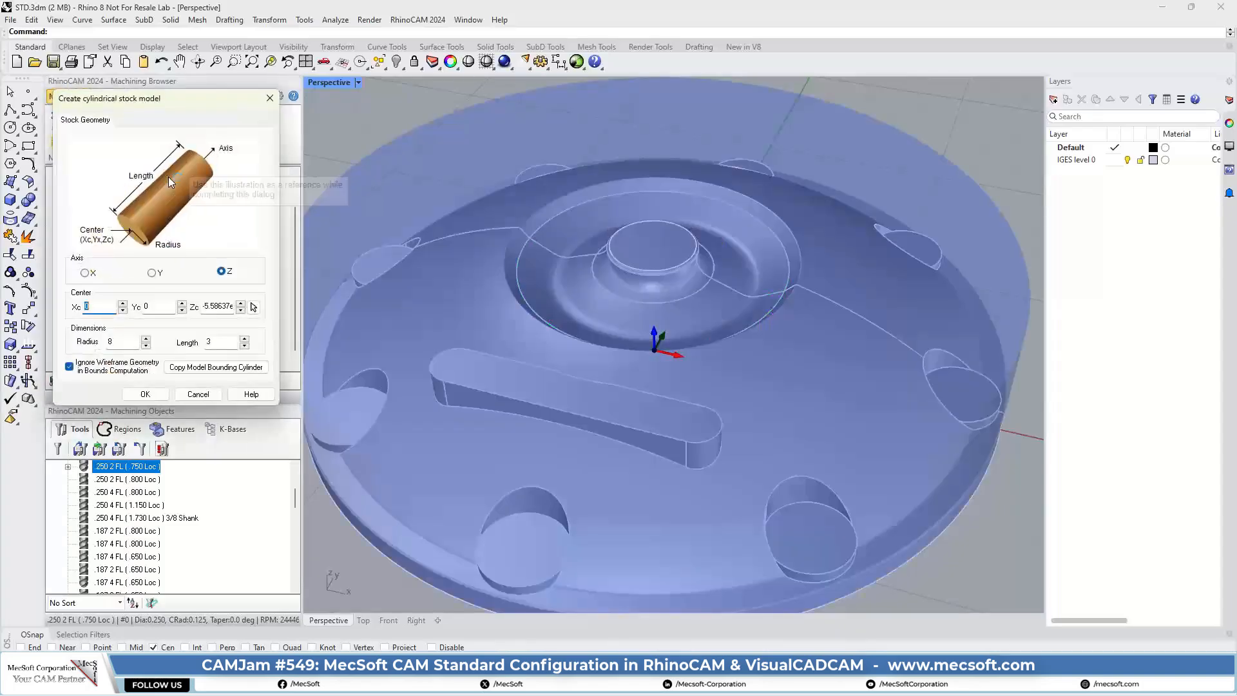
{"action": "scroll", "coordinate": [540, 319], "scroll_direction": "down", "scroll_amount": 6}
{"action": "right_click_drag", "start_coordinate": [538, 321], "coordinate": [561, 359]}
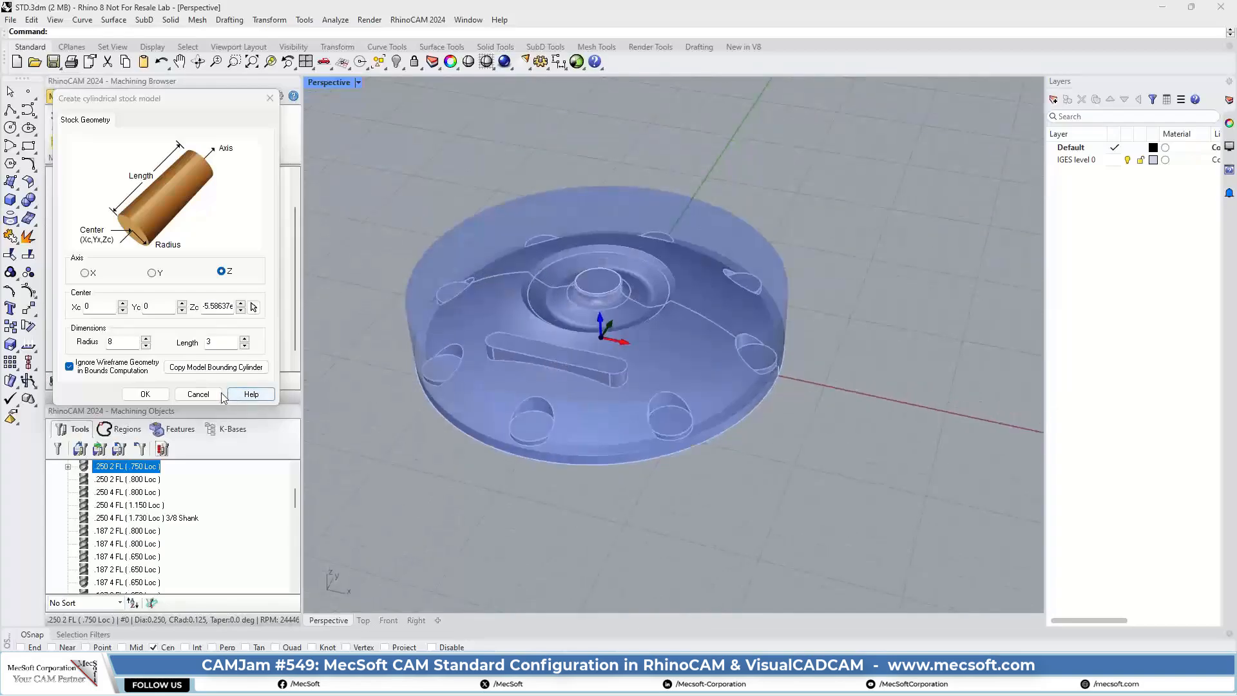
{"action": "left_click", "coordinate": [196, 394]}
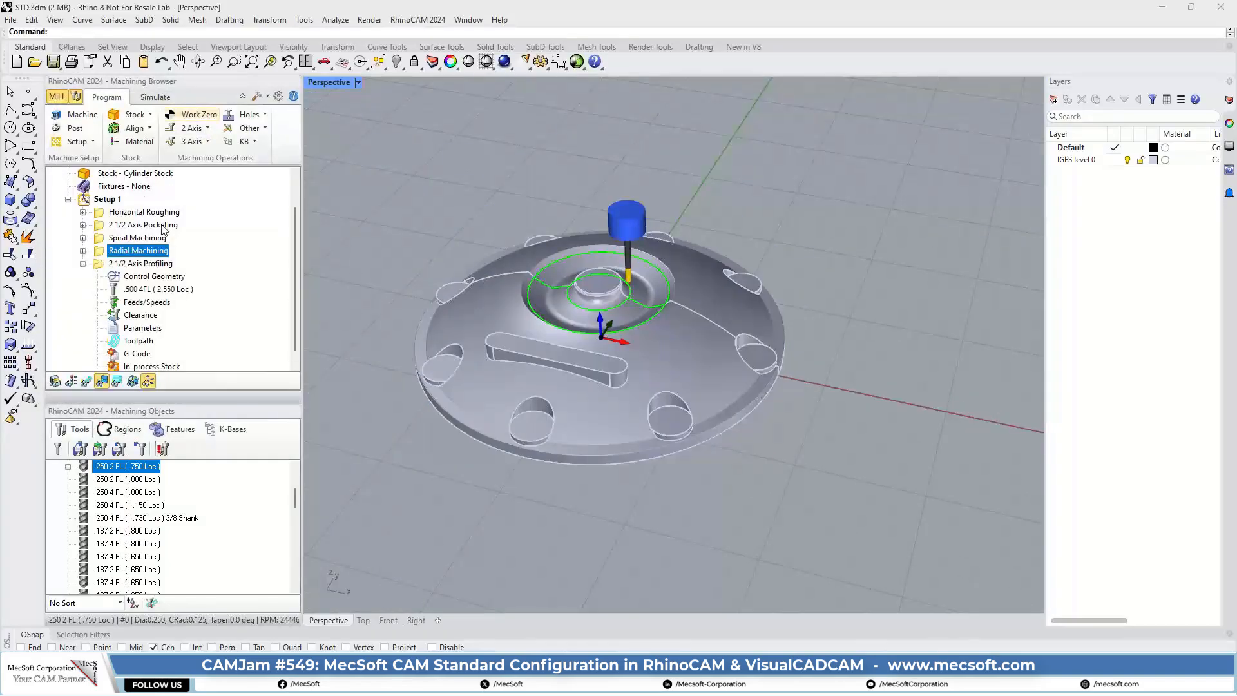
{"action": "left_click", "coordinate": [151, 115]}
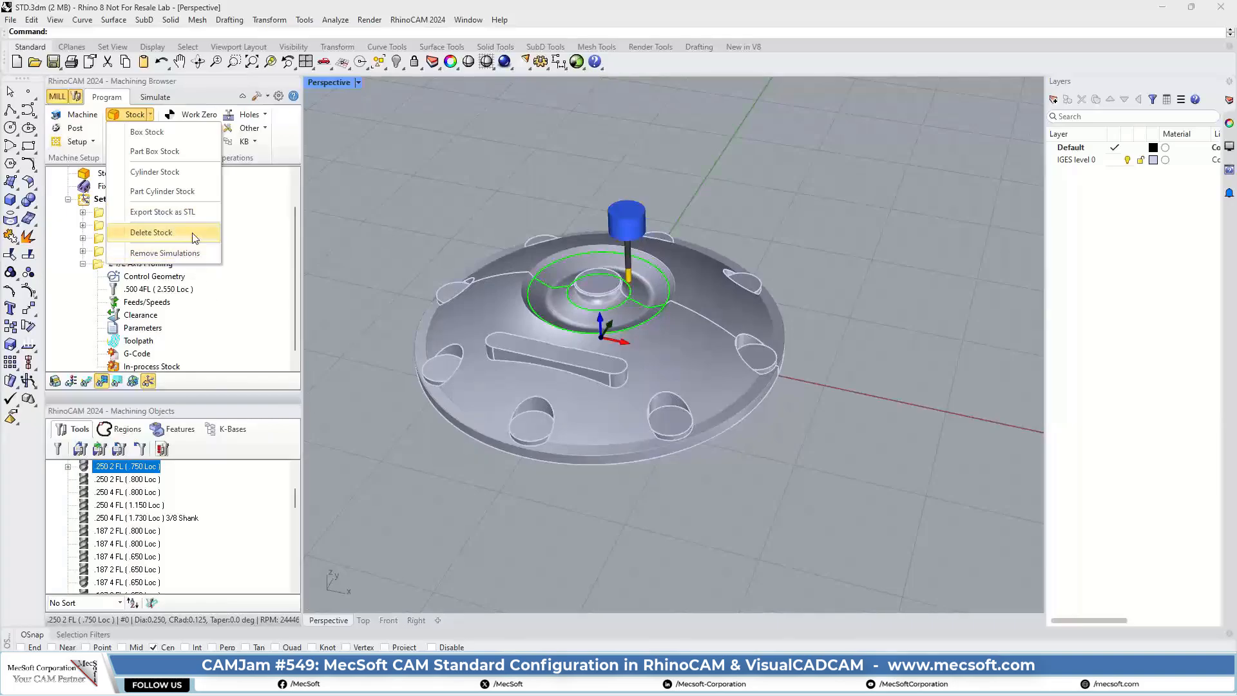
{"action": "left_click", "coordinate": [279, 165]}
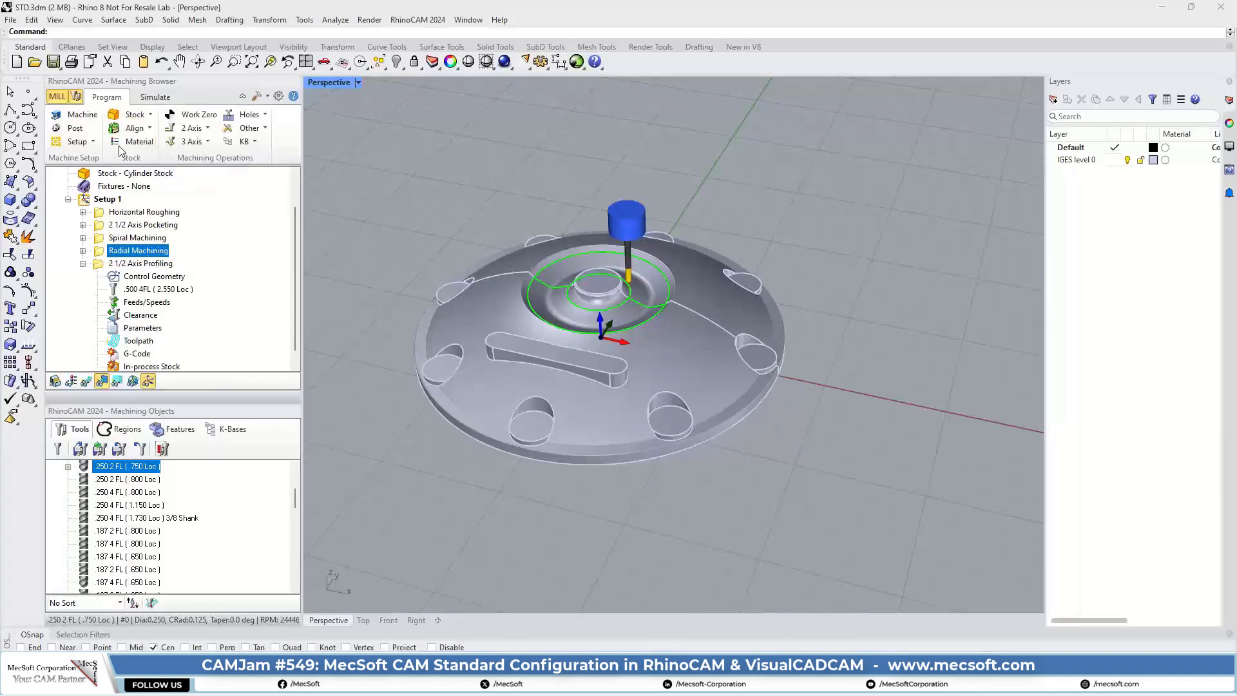
{"action": "left_click", "coordinate": [132, 127]}
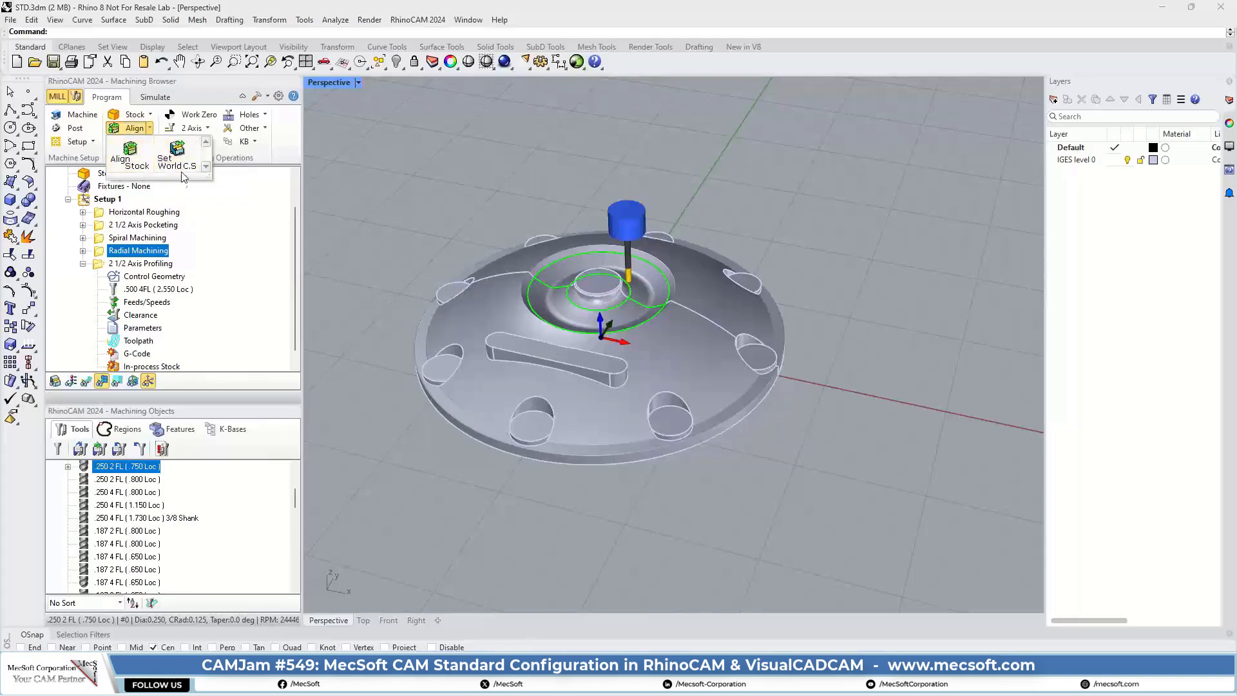
Step: Review the stock material setting and the available 2 Axis and 3 Axis milling operations without creating any
{"action": "left_click", "coordinate": [324, 137]}
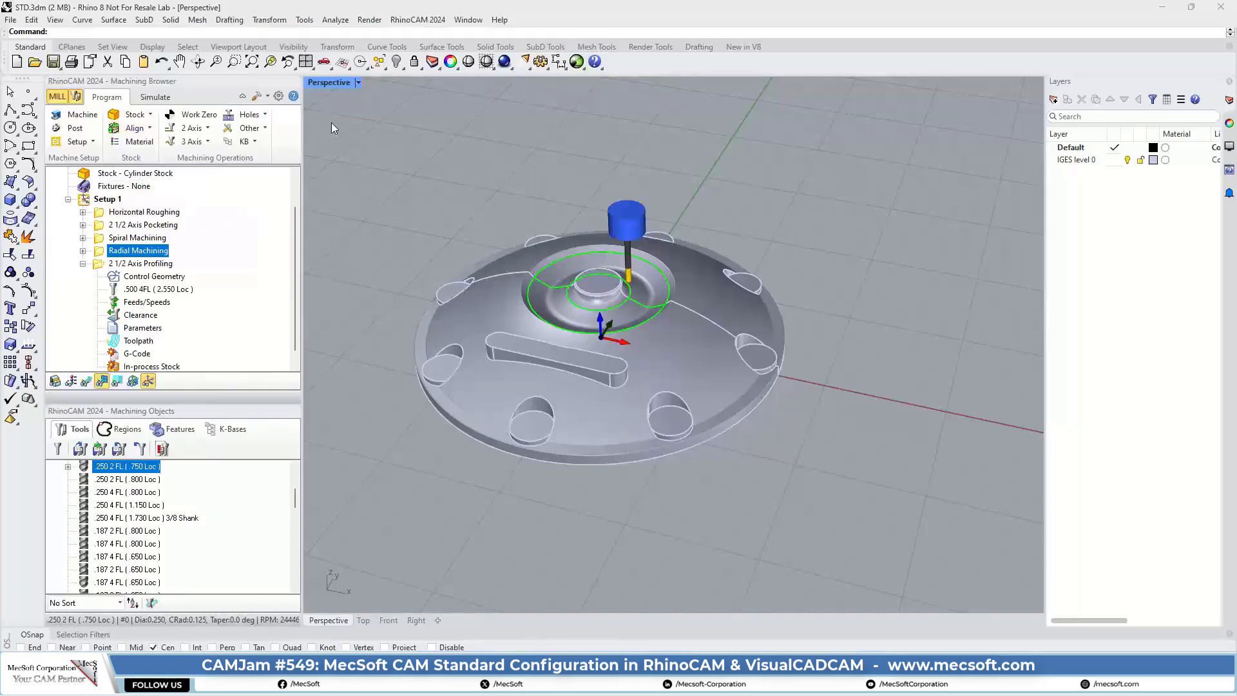
{"action": "left_click", "coordinate": [132, 142]}
{"action": "left_click", "coordinate": [260, 100]}
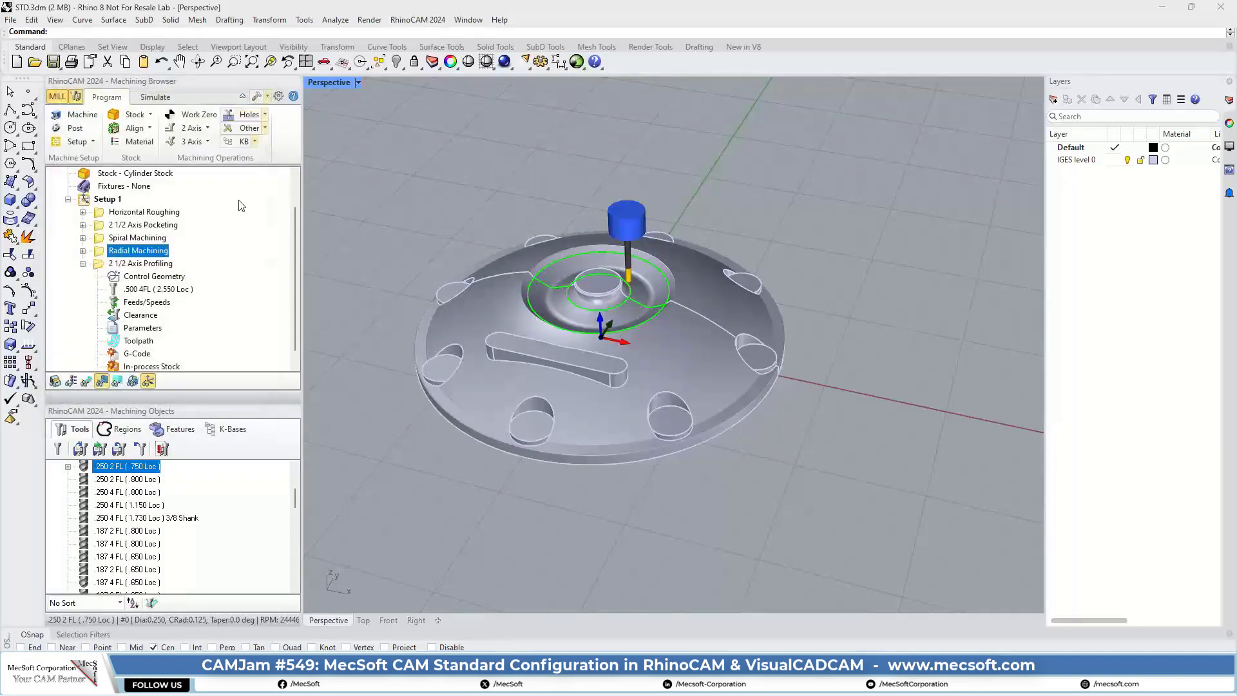
{"action": "left_click", "coordinate": [207, 129]}
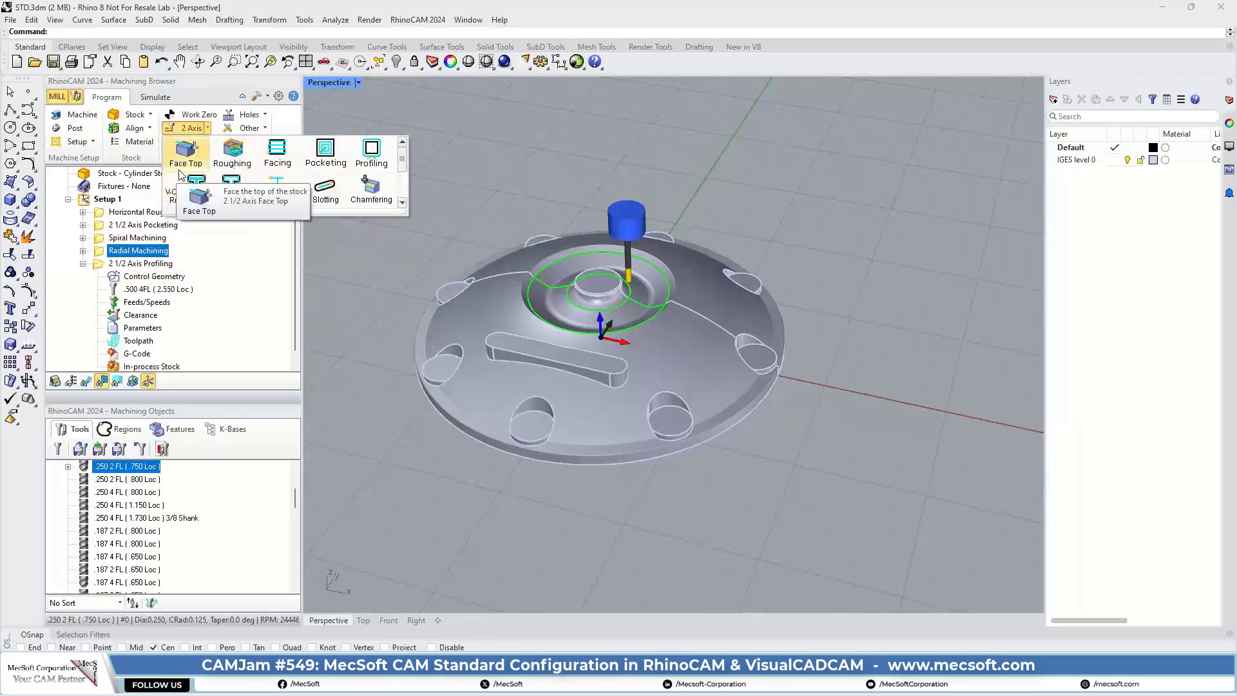
{"action": "left_click", "coordinate": [409, 114]}
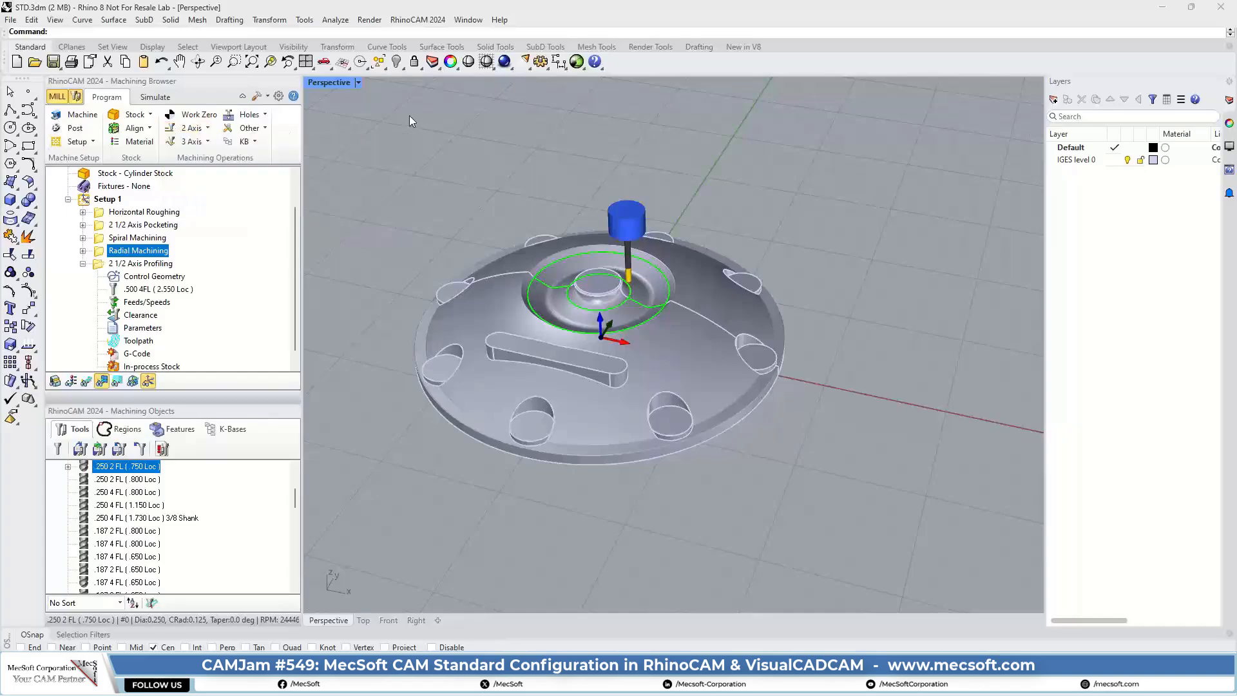
{"action": "left_click", "coordinate": [208, 143]}
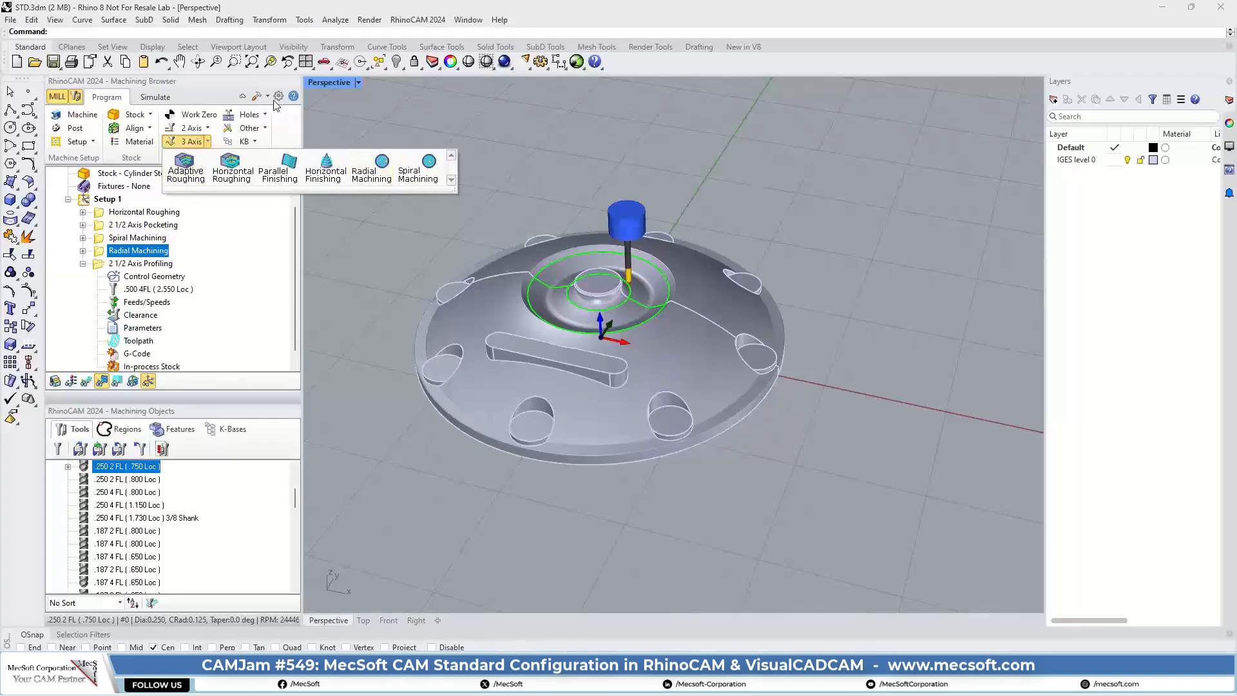
Step: Review the tap types in the cut parameters of a new Tapping operation, and close it without generating anything
{"action": "left_click", "coordinate": [266, 115]}
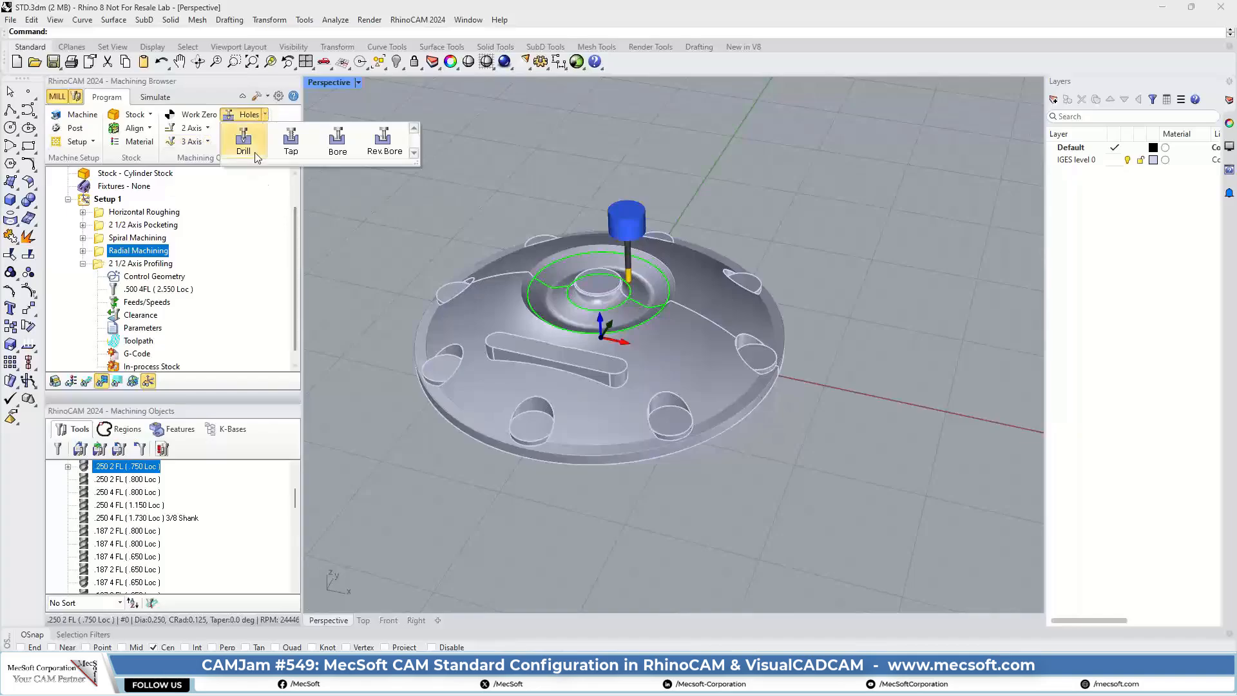
{"action": "left_click", "coordinate": [290, 150]}
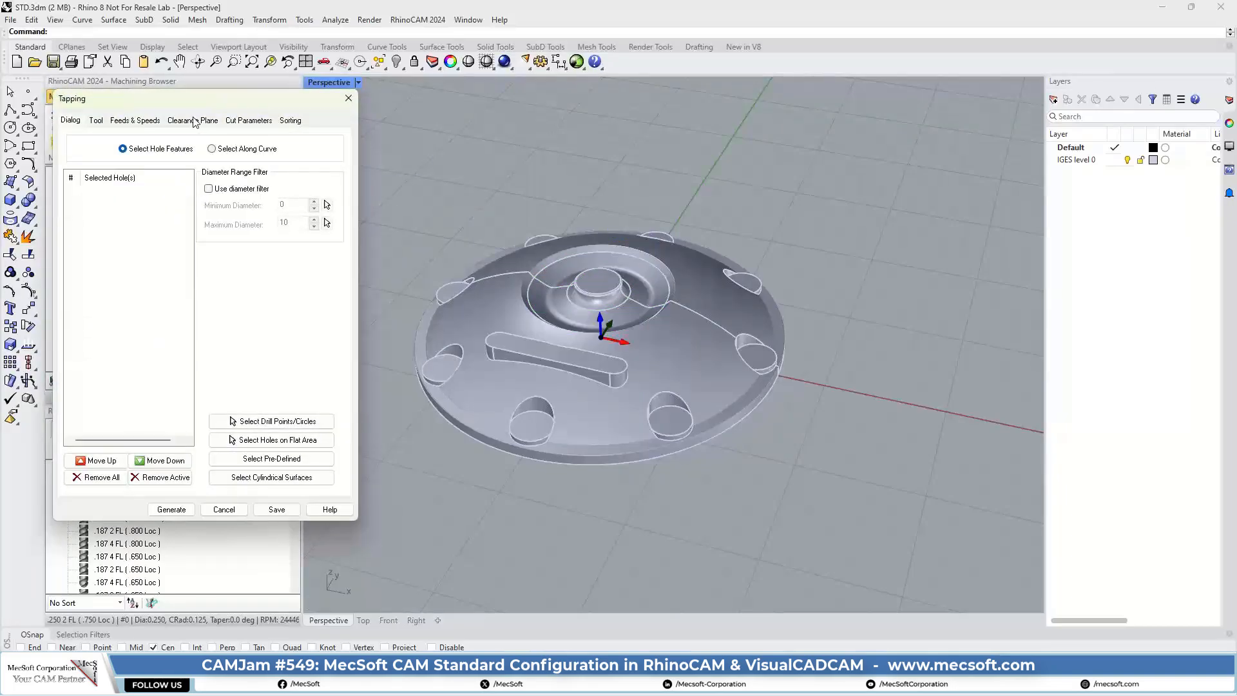
{"action": "left_click", "coordinate": [235, 121]}
{"action": "left_click", "coordinate": [161, 159]}
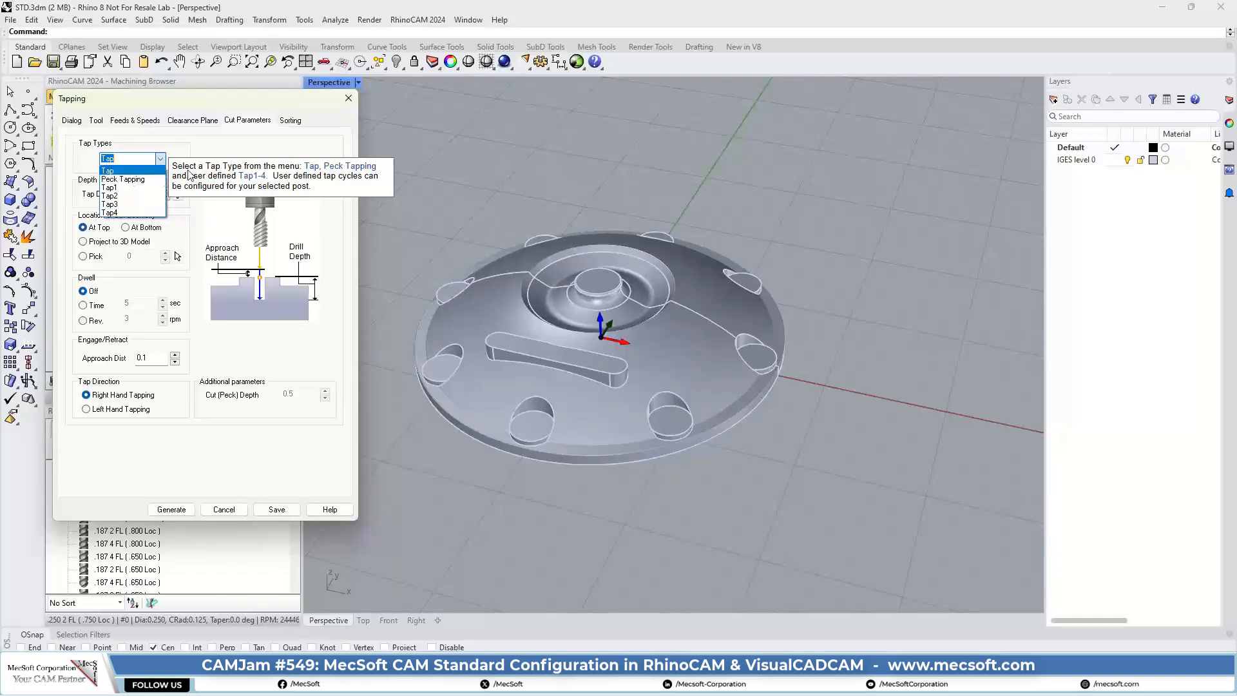
{"action": "left_click", "coordinate": [341, 106]}
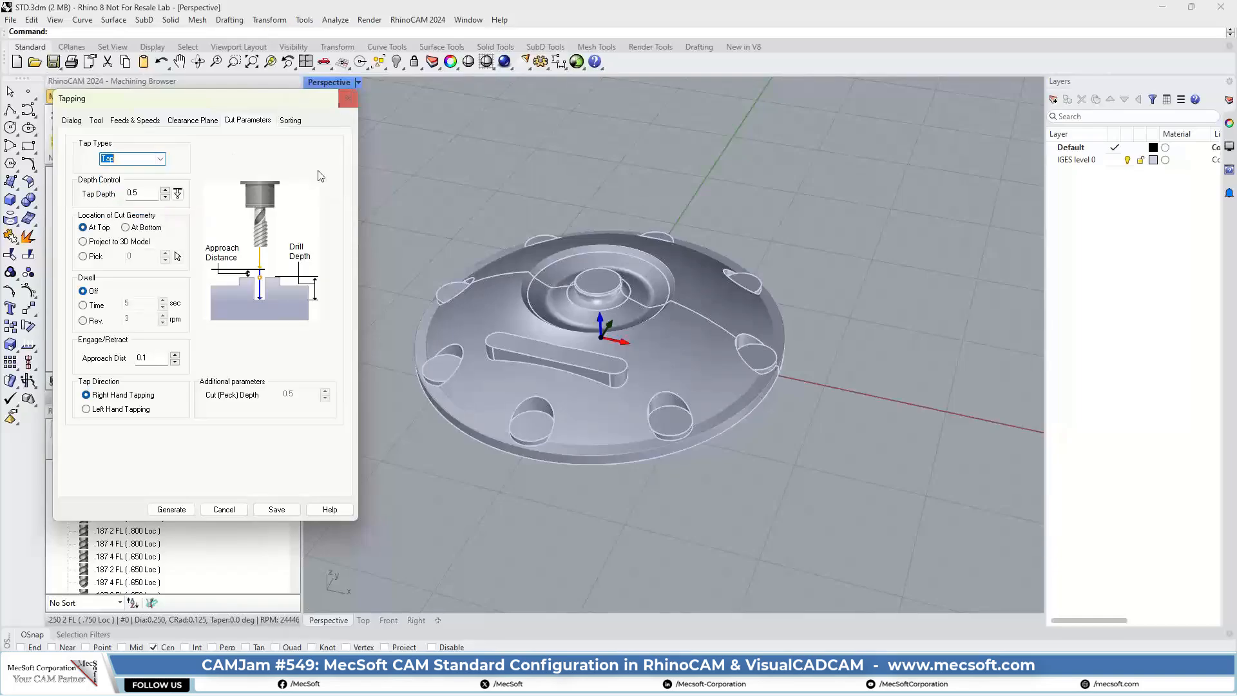
{"action": "left_click", "coordinate": [349, 98]}
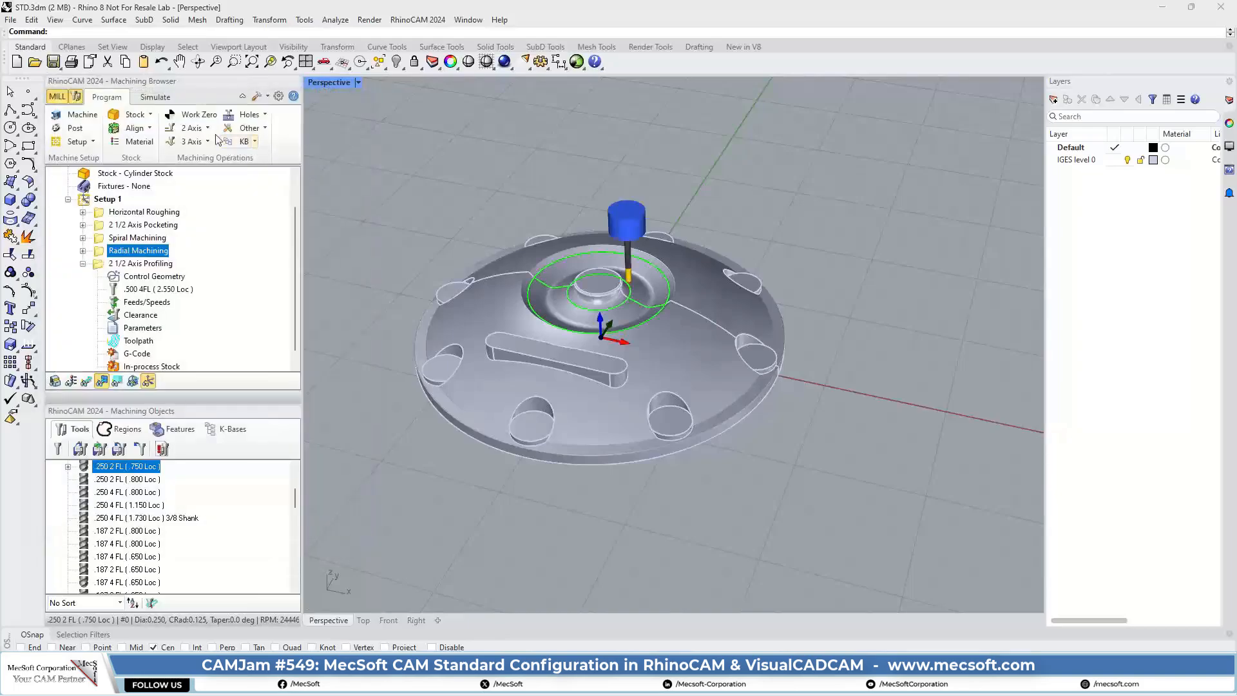
Step: Review the bore types in a new Boring operation's cut parameters, close it unsaved, and look over the list of hole operations
{"action": "left_click", "coordinate": [247, 120]}
{"action": "left_click", "coordinate": [338, 138]}
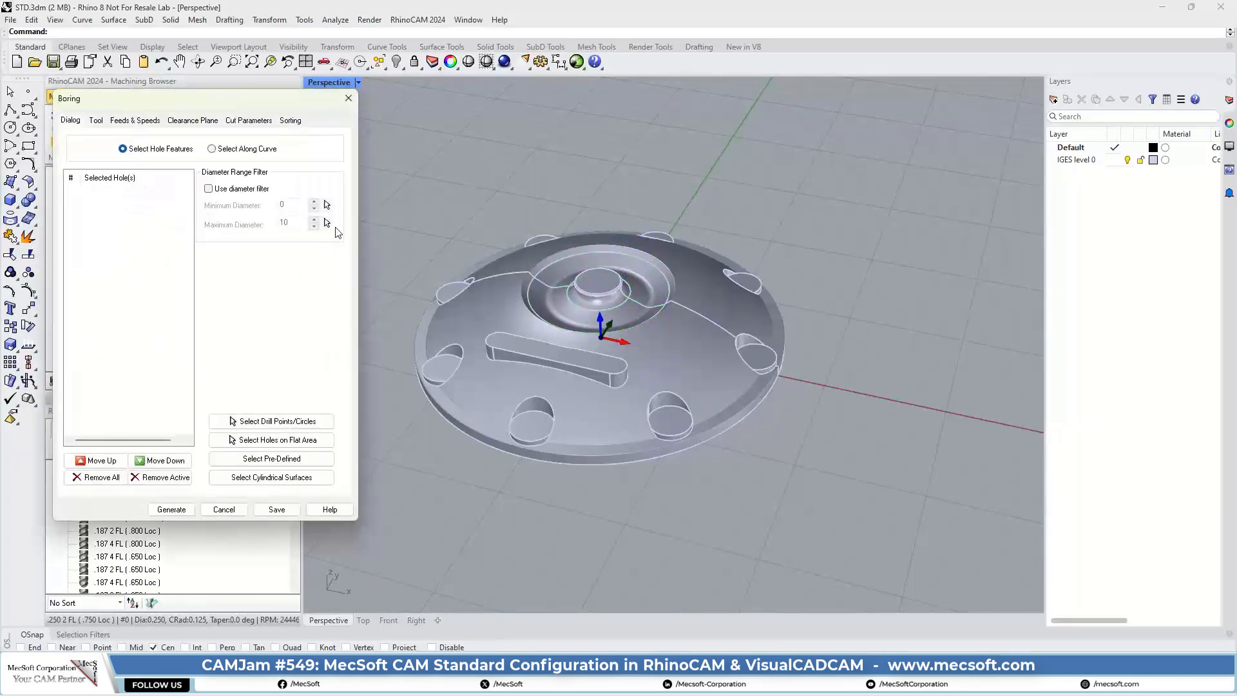
{"action": "left_click", "coordinate": [234, 123]}
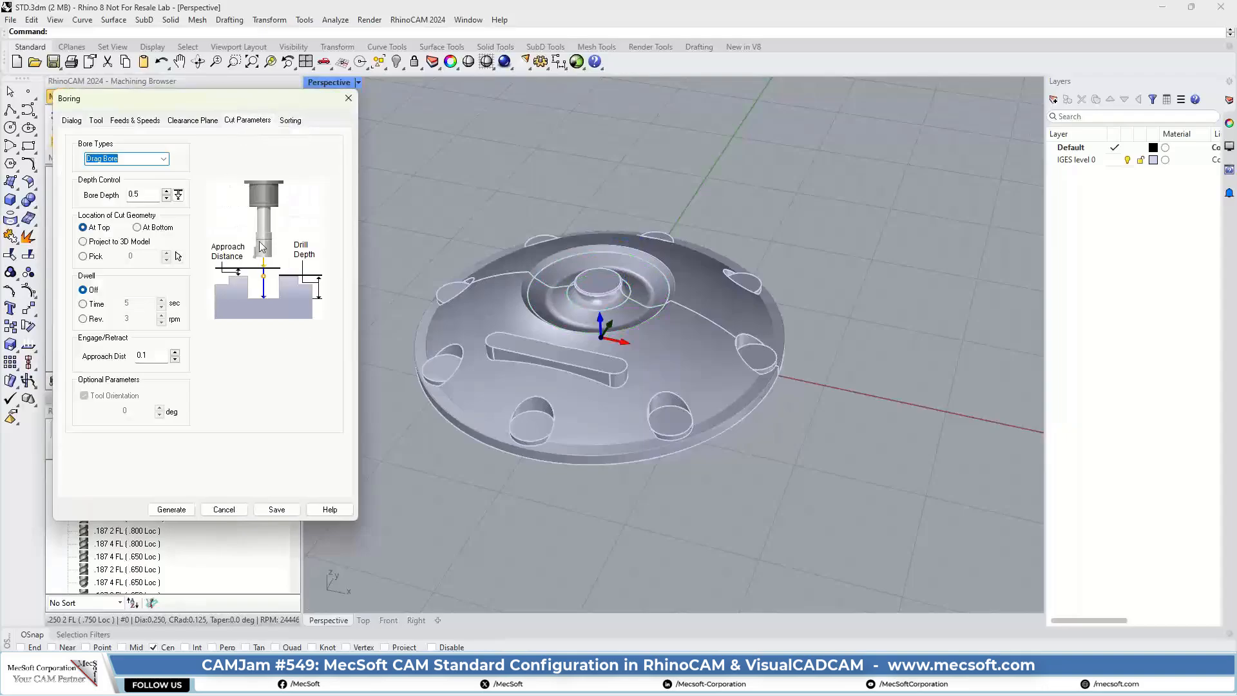
{"action": "left_click", "coordinate": [164, 158]}
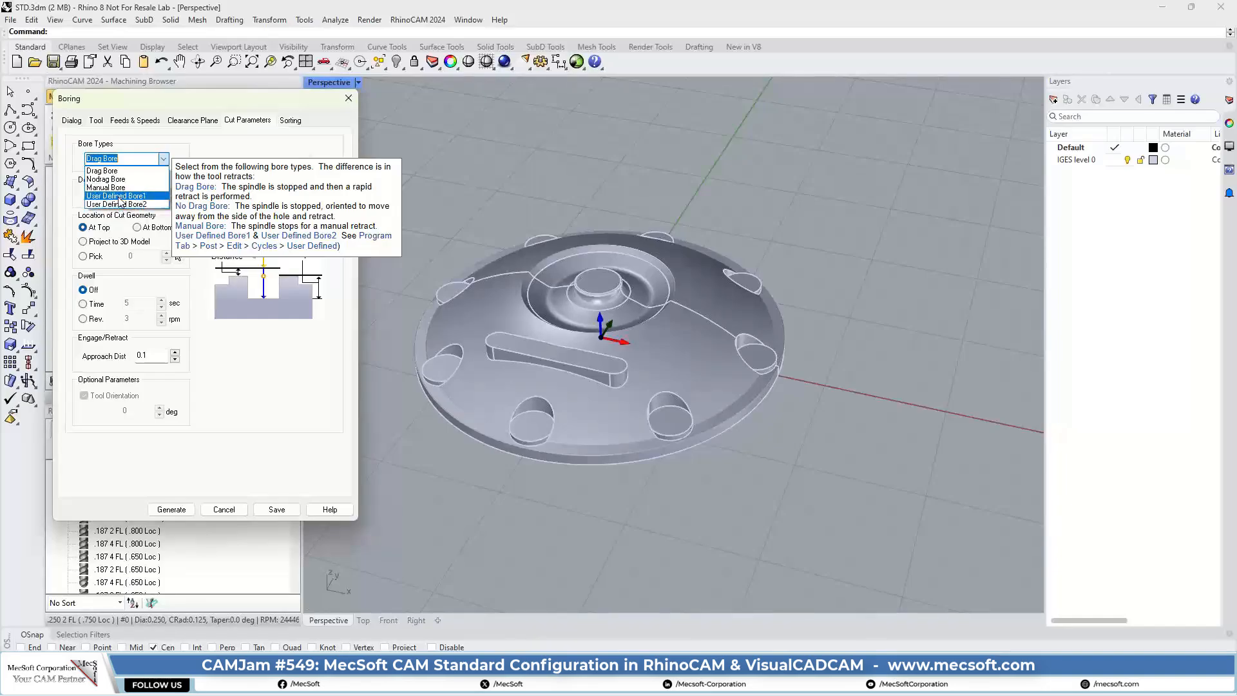
{"action": "left_click", "coordinate": [255, 111]}
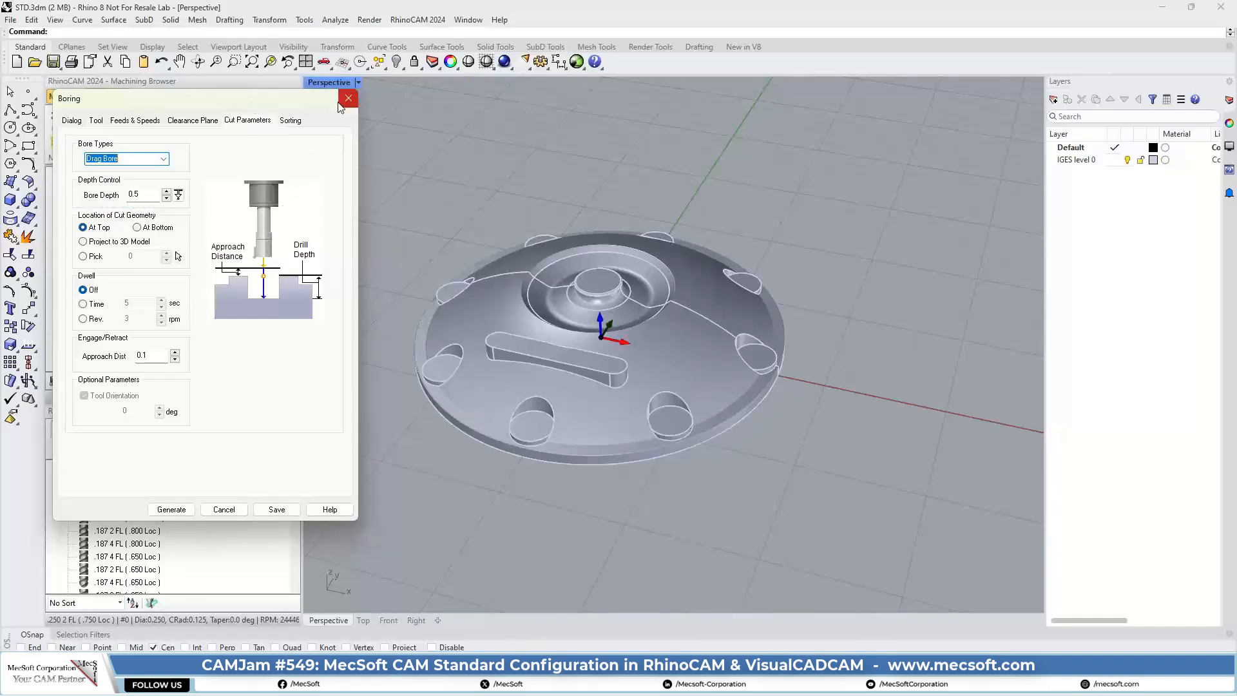
{"action": "left_click", "coordinate": [348, 98]}
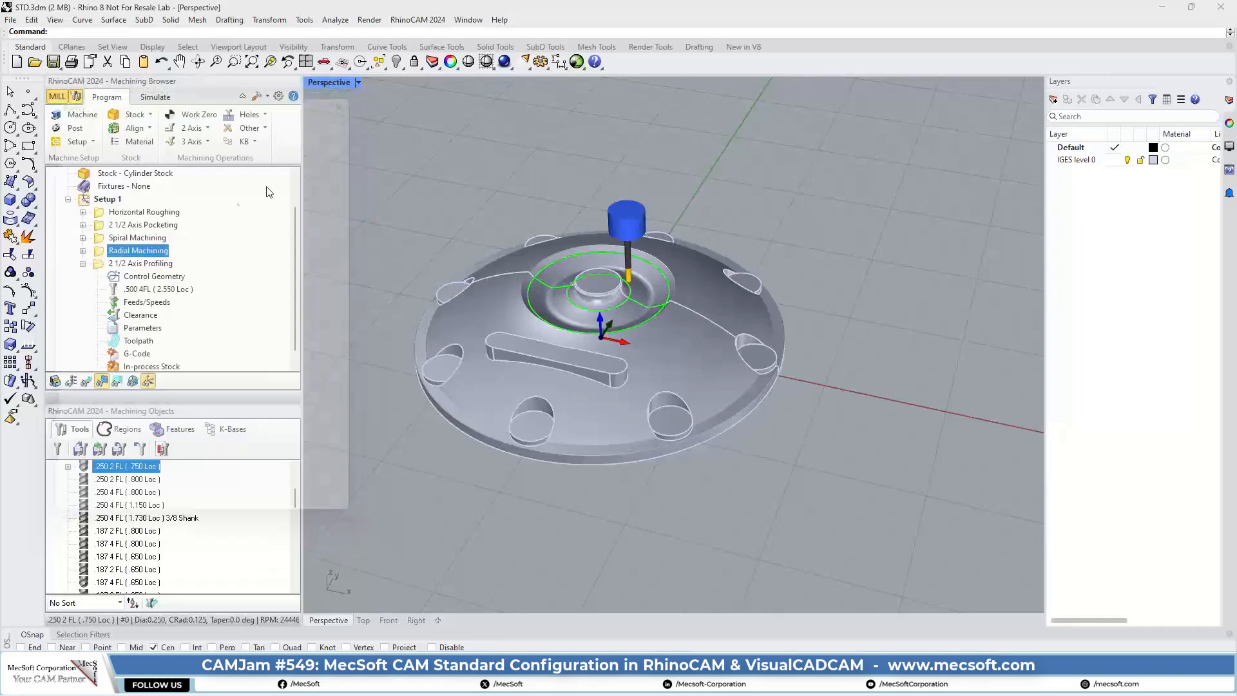
{"action": "left_click", "coordinate": [246, 115]}
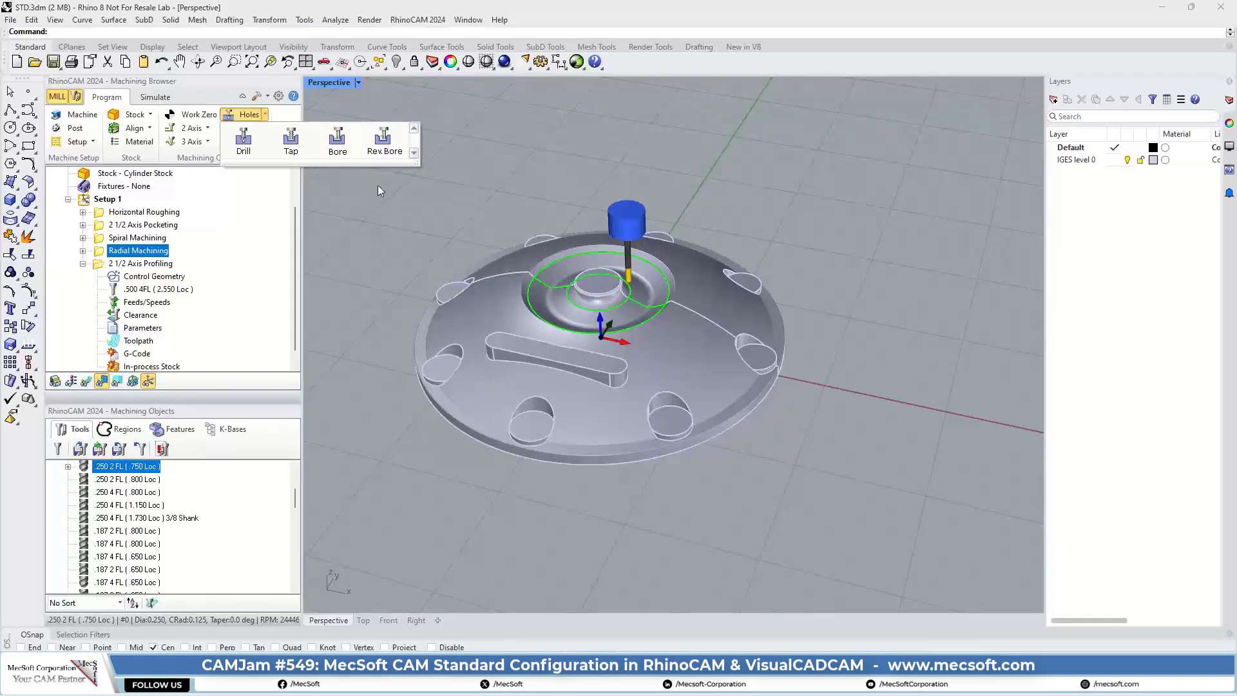
{"action": "left_click", "coordinate": [321, 199]}
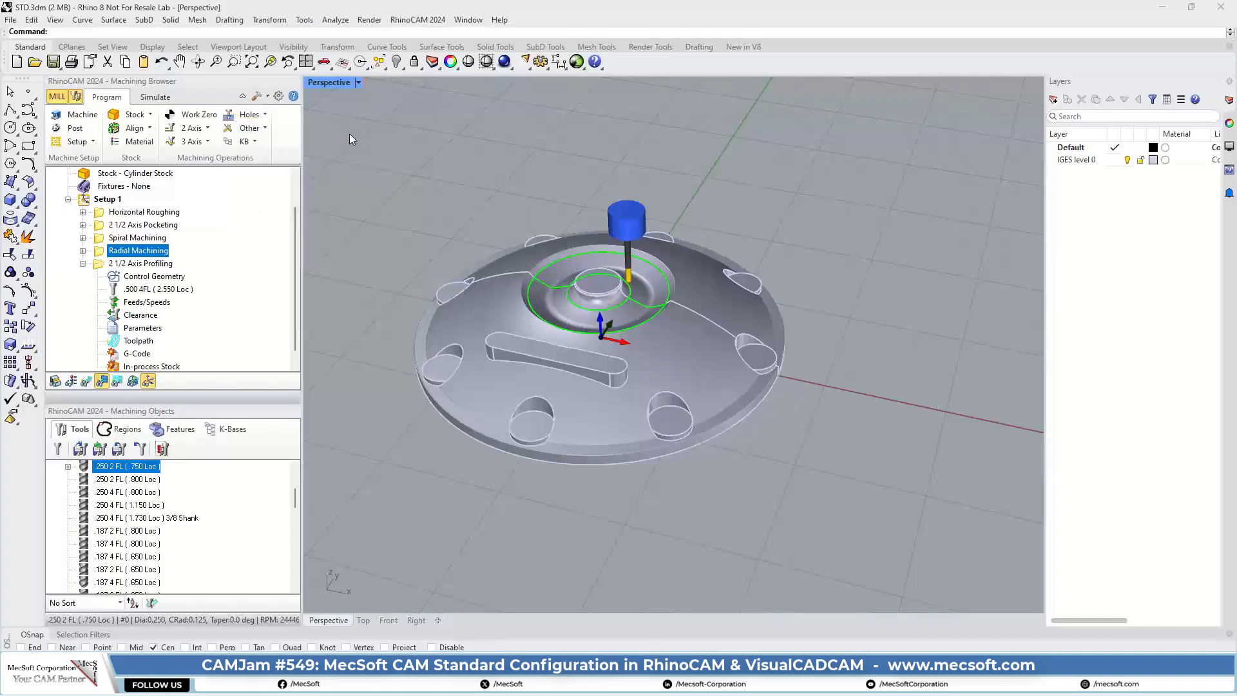
Step: Review the Machine Control cycle dialog without creating an operation, and look at the knowledge base load and save commands
{"action": "left_click", "coordinate": [264, 128]}
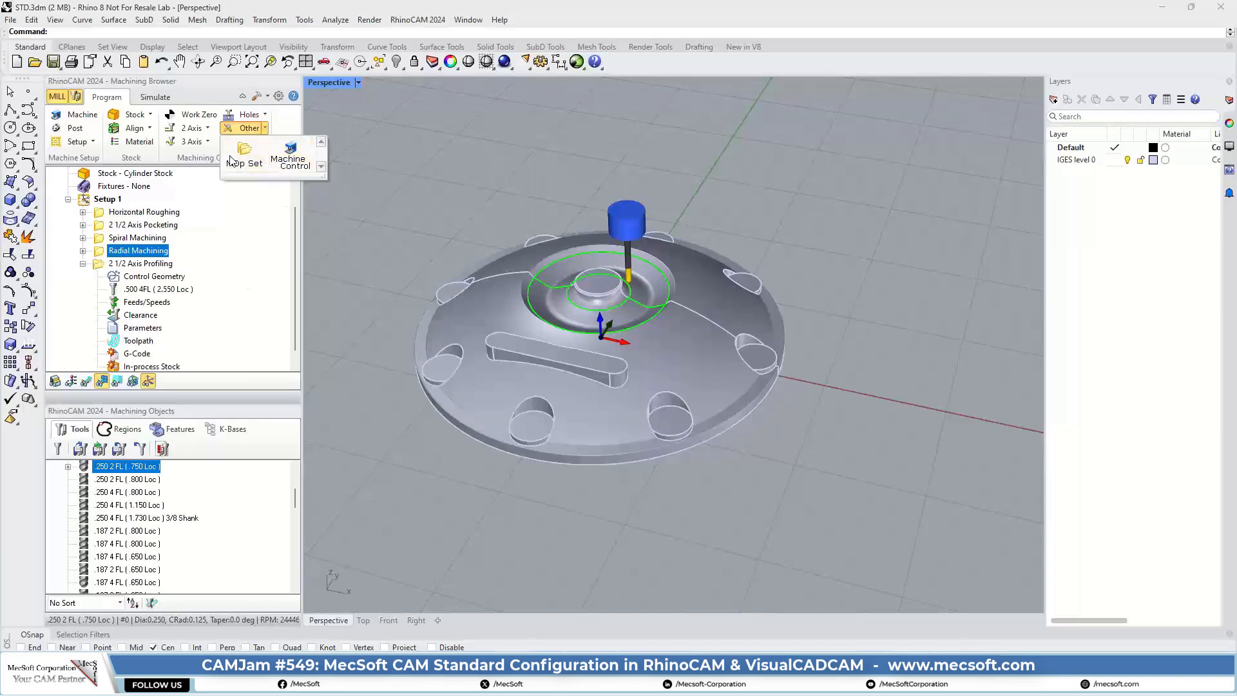
{"action": "left_click", "coordinate": [294, 154]}
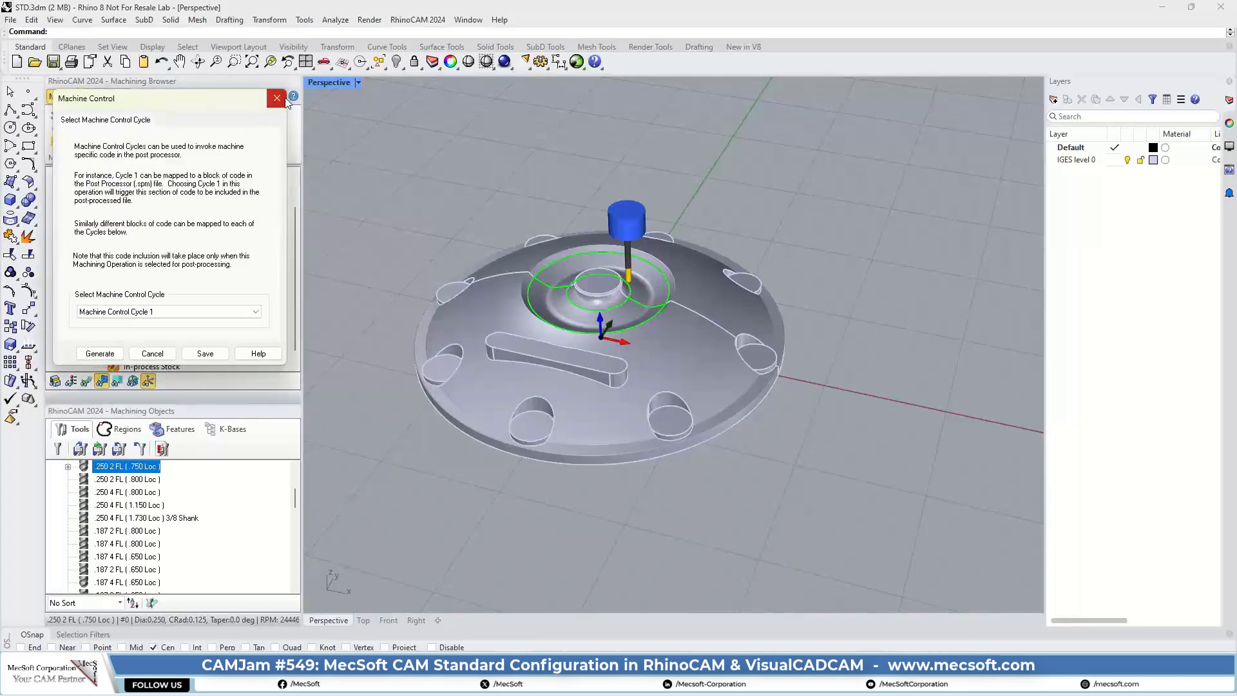
{"action": "left_click", "coordinate": [277, 98]}
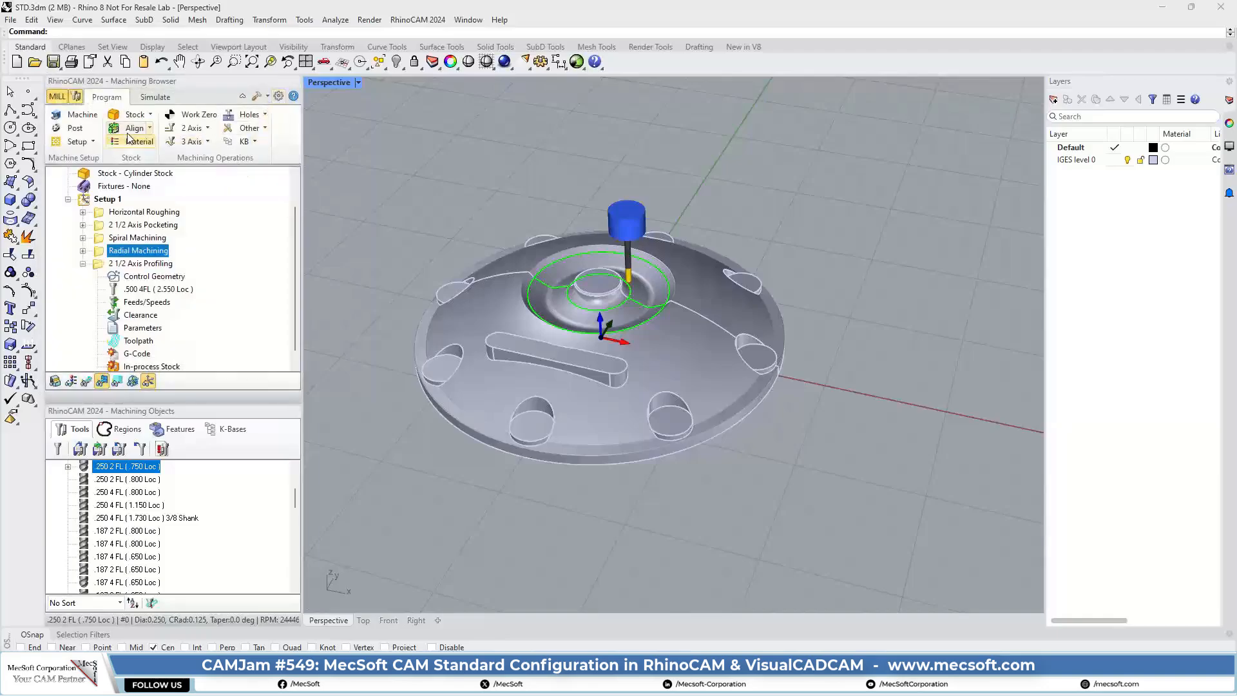
{"action": "left_click", "coordinate": [264, 128]}
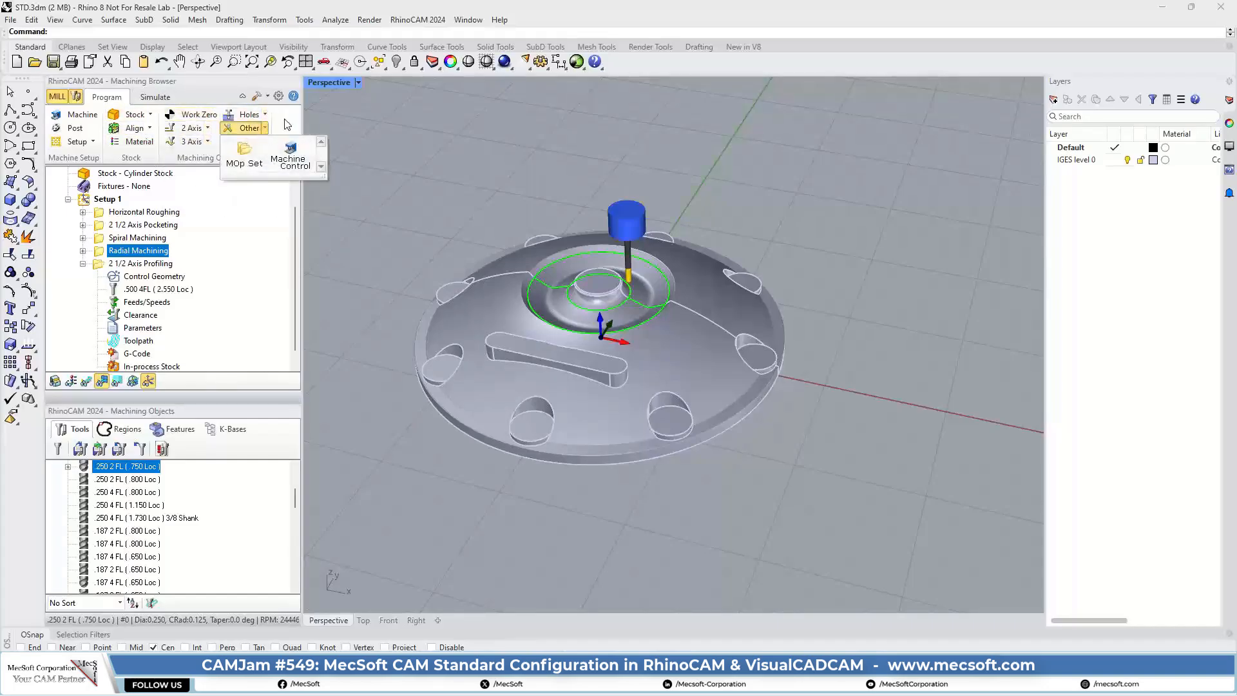
{"action": "left_click", "coordinate": [286, 125]}
{"action": "left_click", "coordinate": [255, 141]}
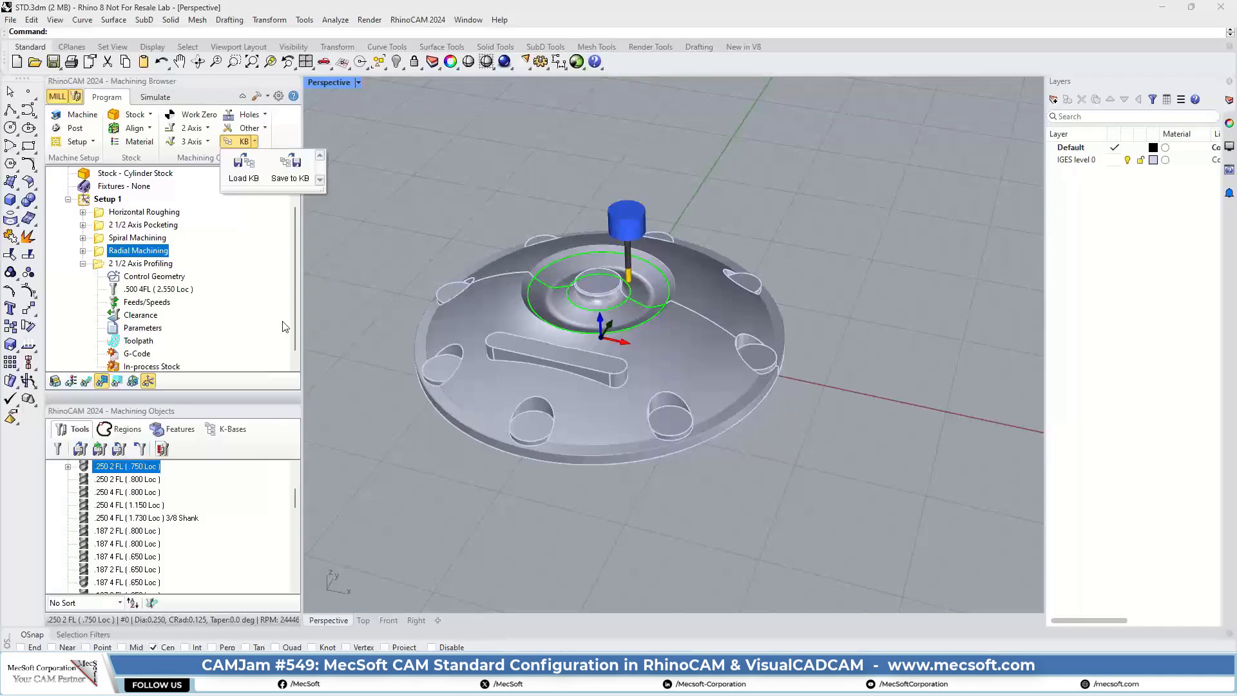
{"action": "left_click", "coordinate": [385, 172]}
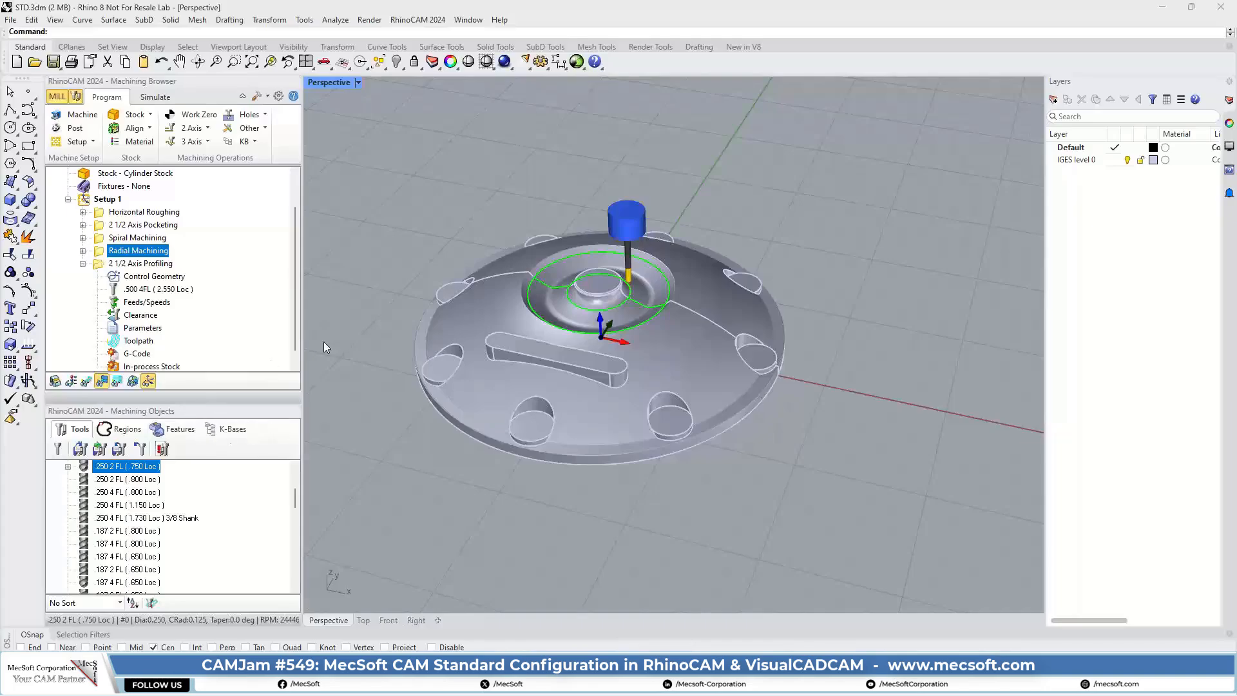
Step: Switch to the XPRESS.3dm Rhino window, review the tool types offered for creating tools, and close the tool definition
{"action": "key", "text": "alt+Tab"}
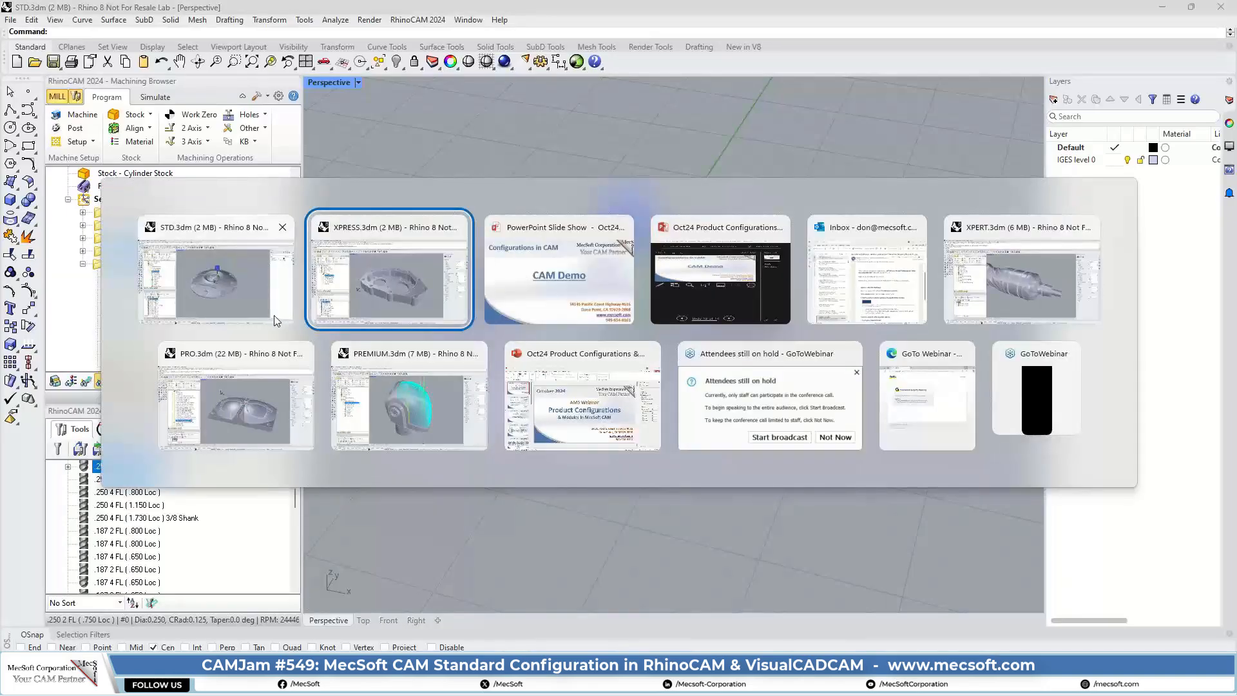
{"action": "left_click", "coordinate": [401, 285]}
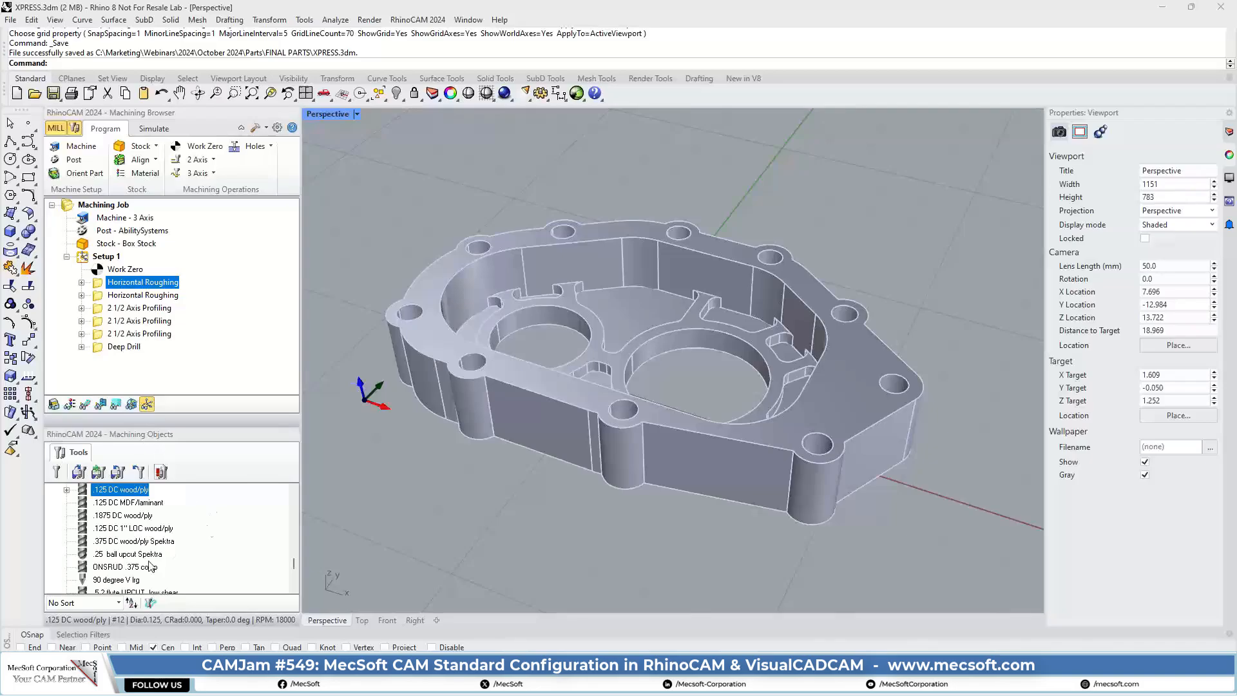
{"action": "left_click", "coordinate": [56, 474]}
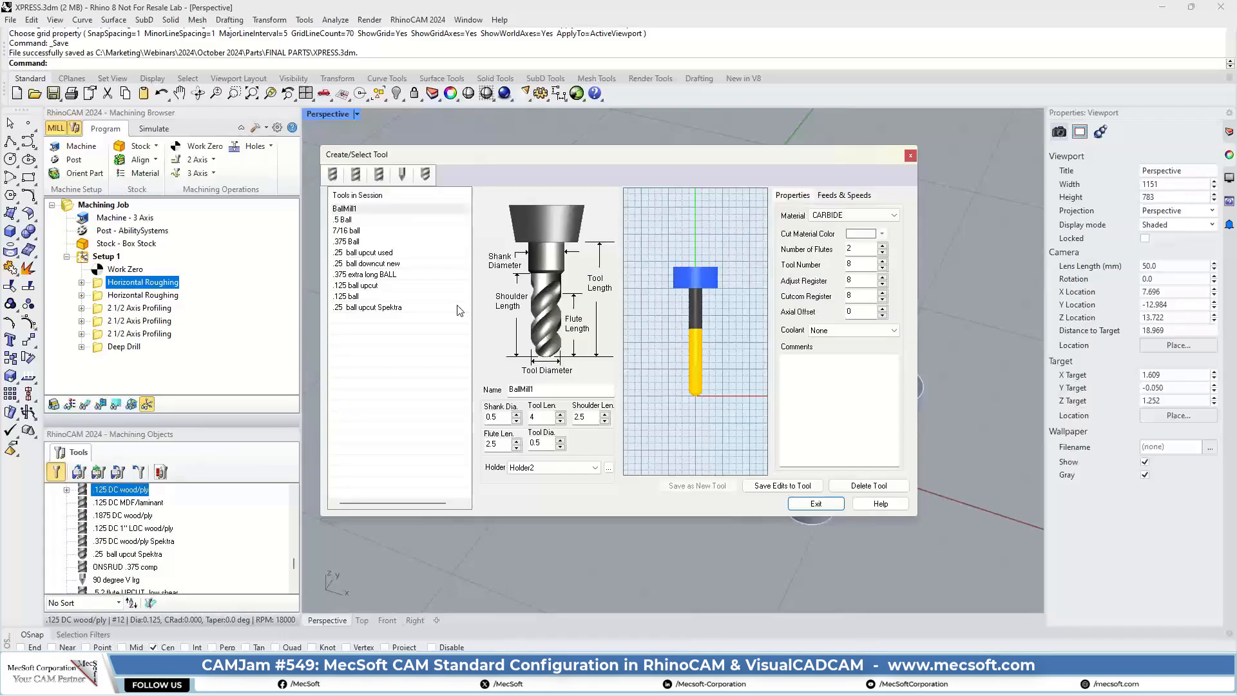
{"action": "left_click", "coordinate": [380, 177]}
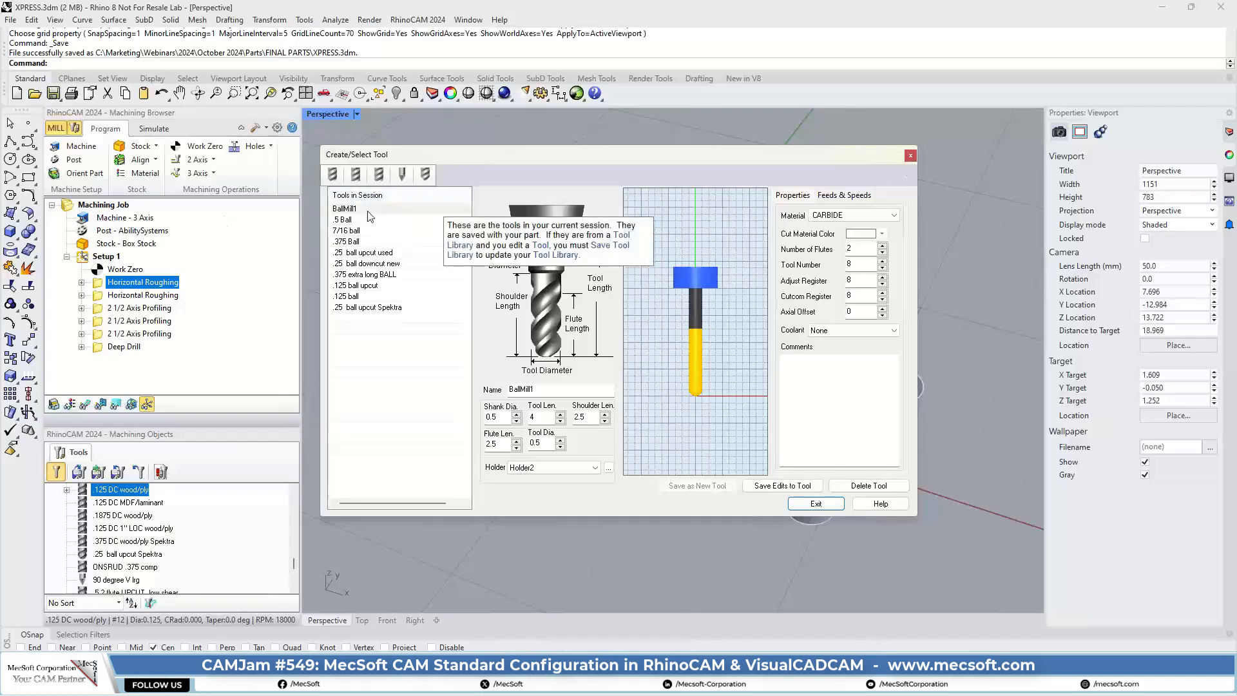
{"action": "left_click", "coordinate": [911, 156]}
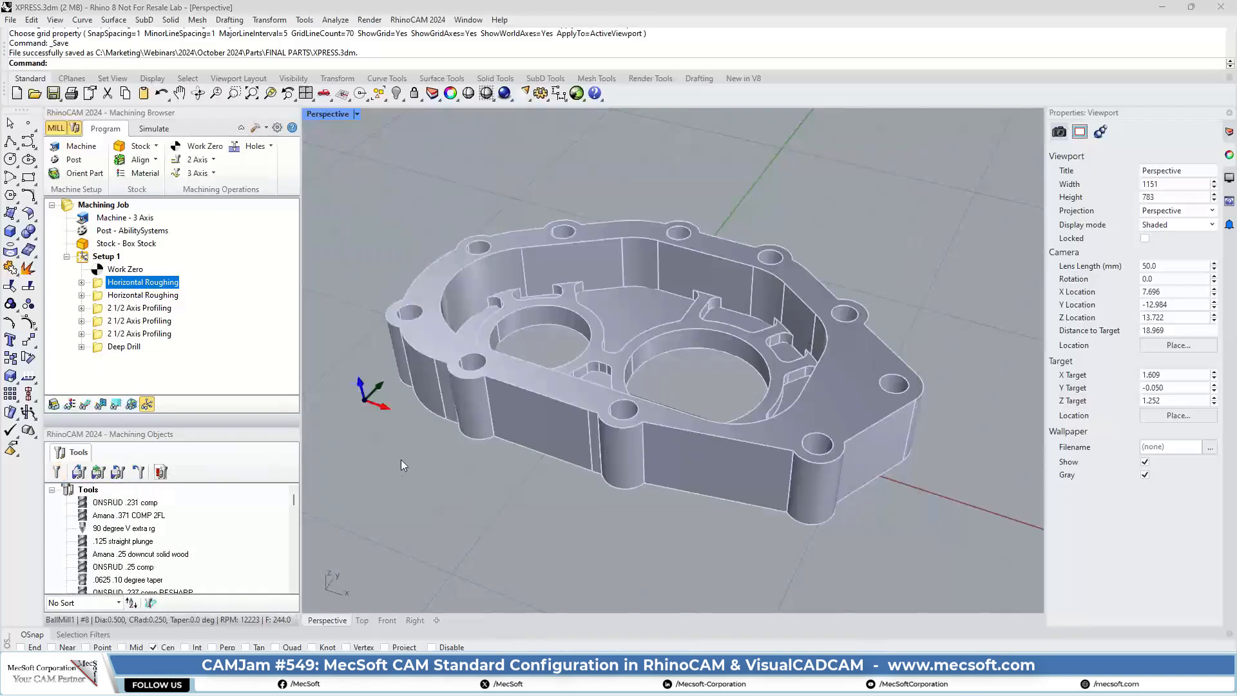
Step: Return to the STD.3dm Rhino window, show the machining regions, and widen the machining browser to fit all region tools in one row
{"action": "key", "text": "alt+Tab"}
{"action": "left_click", "coordinate": [369, 281]}
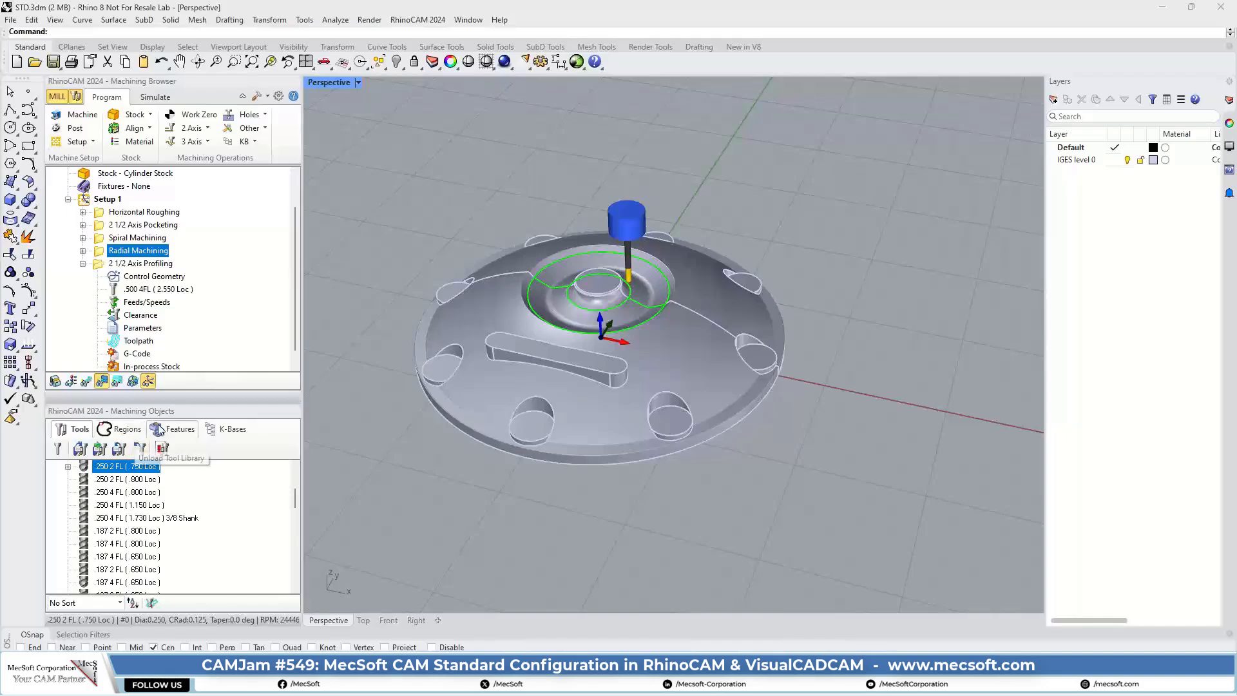
{"action": "left_click", "coordinate": [123, 430]}
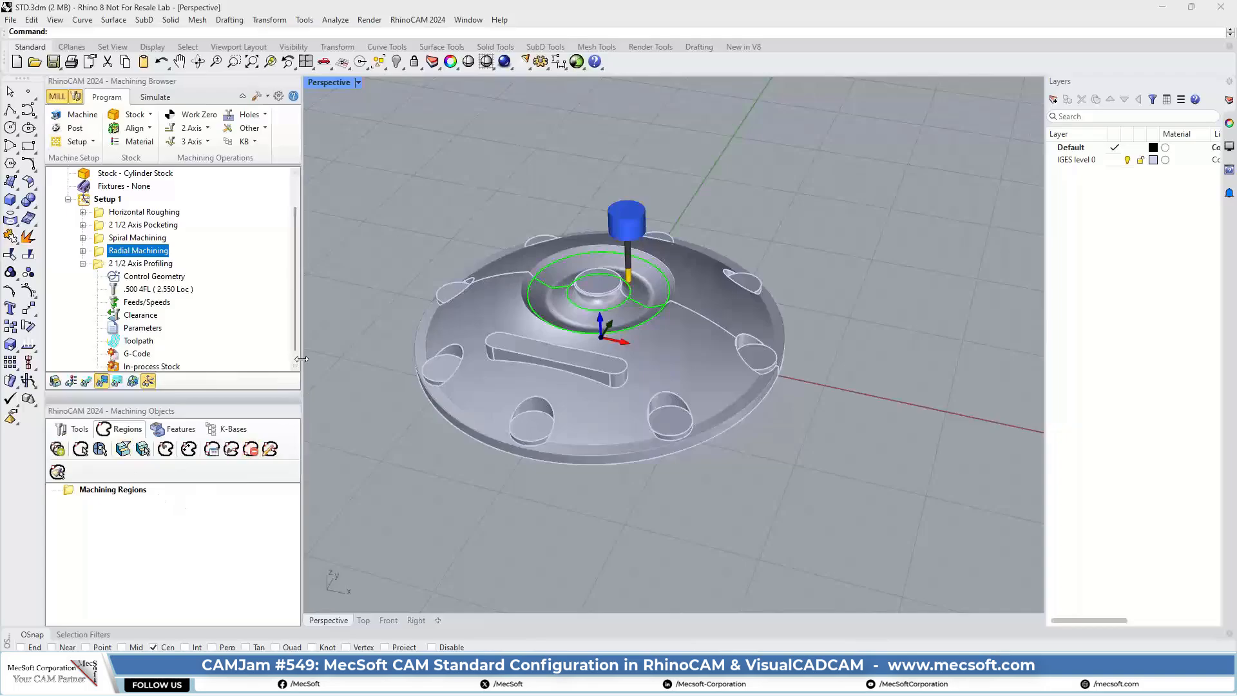
{"action": "left_click_drag", "start_coordinate": [324, 360], "coordinate": [345, 361]}
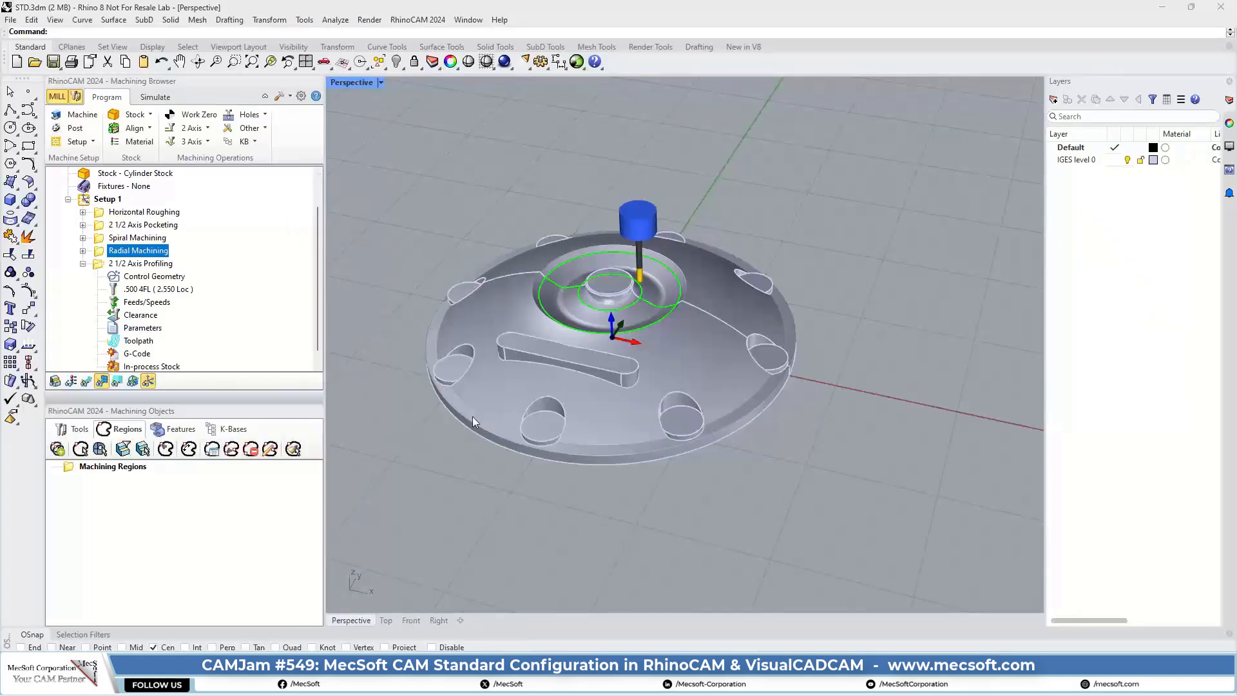